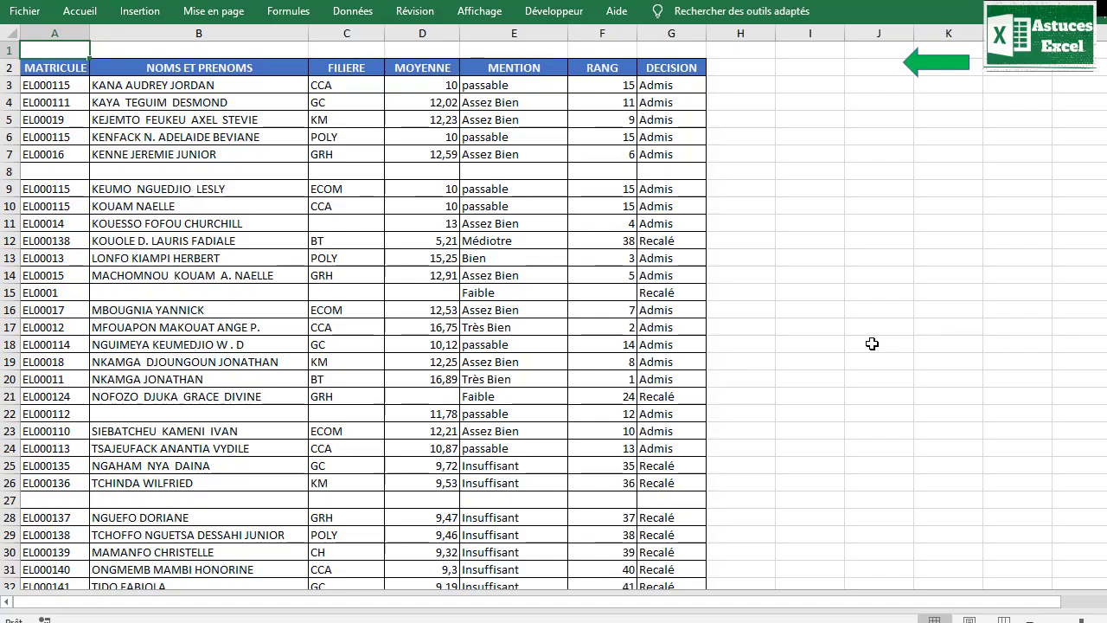
- Point out blank row 8, then select the entire MOYENNE column D starting from D2
{"action": "left_click", "coordinate": [265, 169]}
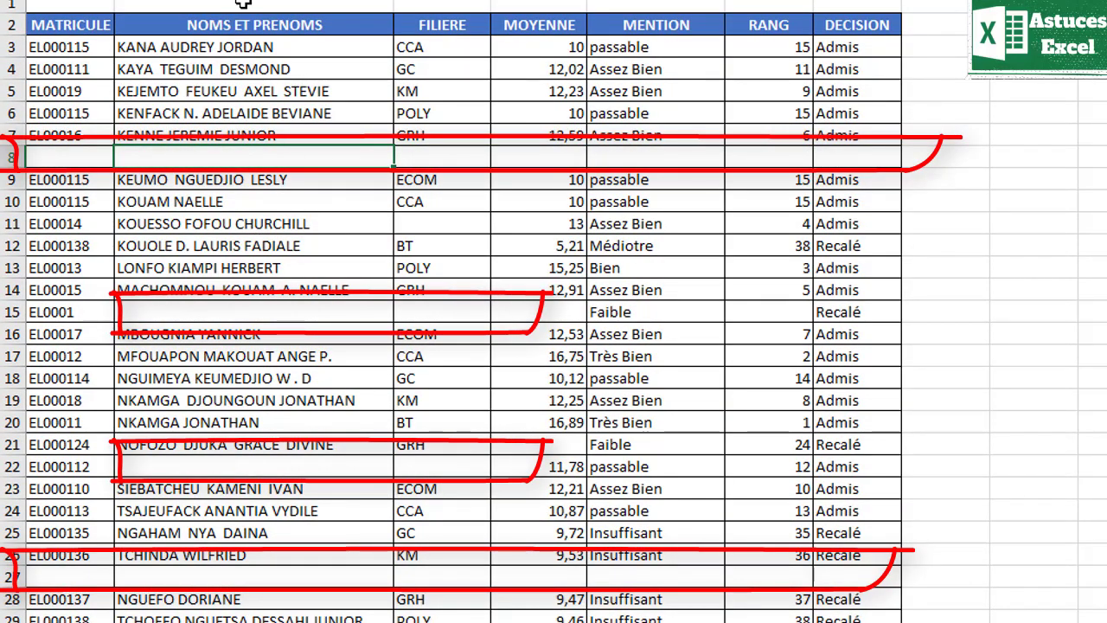
{"action": "left_click", "coordinate": [717, 274]}
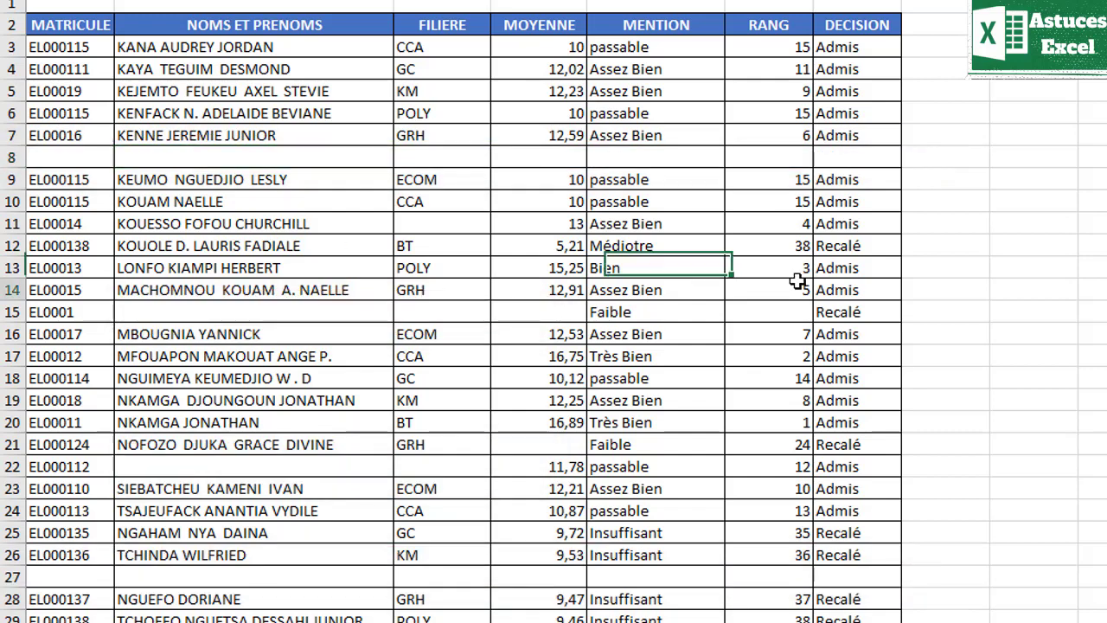
{"action": "left_click", "coordinate": [728, 285]}
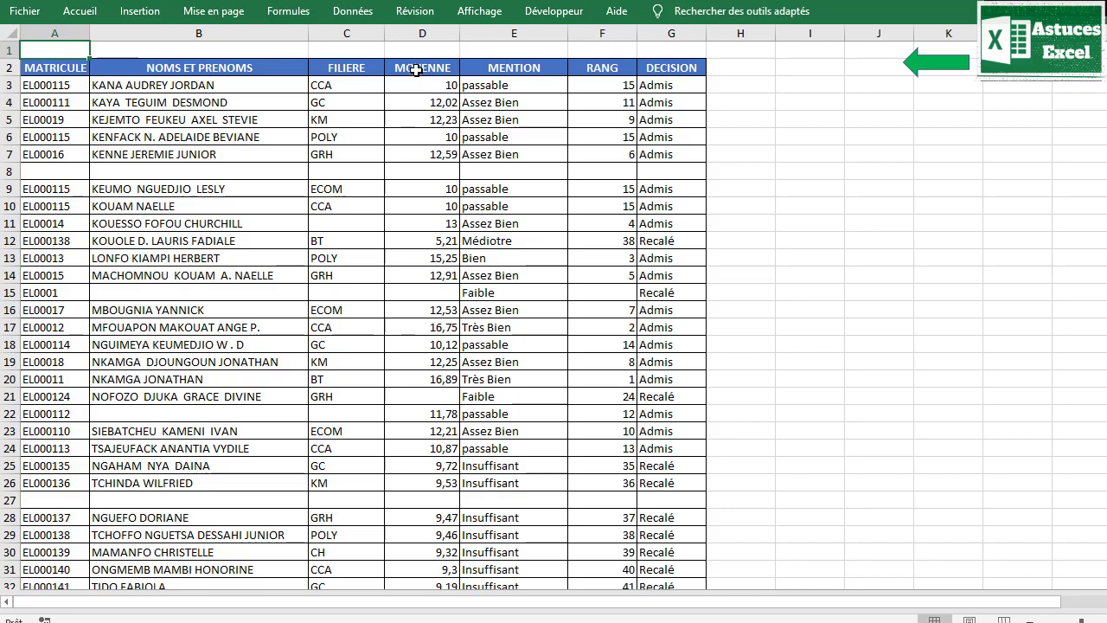
{"action": "left_click", "coordinate": [422, 71]}
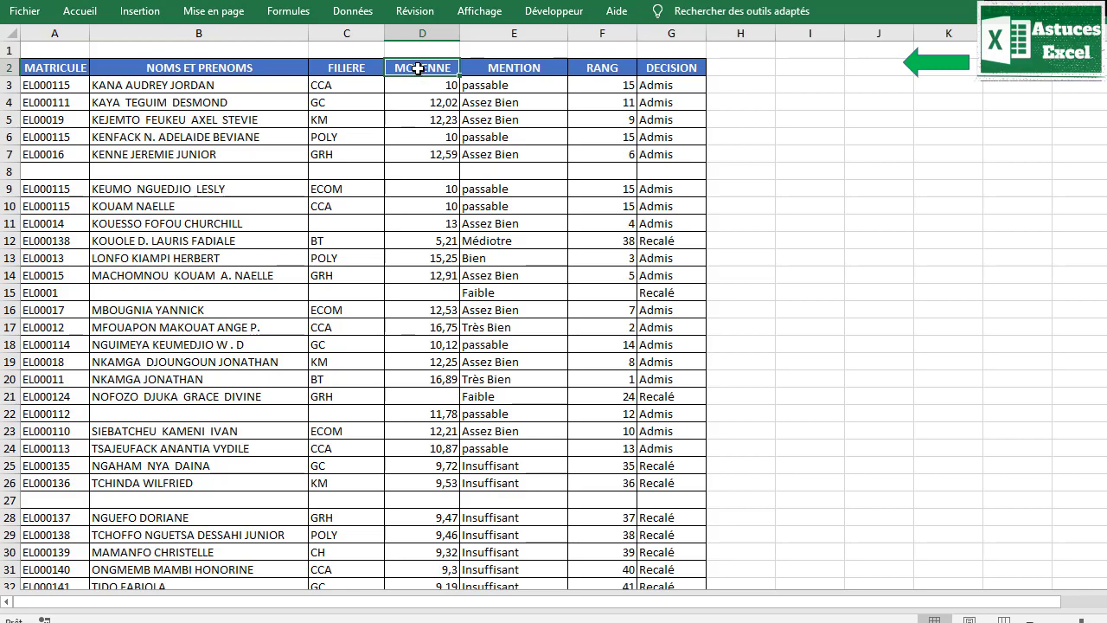
{"action": "left_click", "coordinate": [422, 36]}
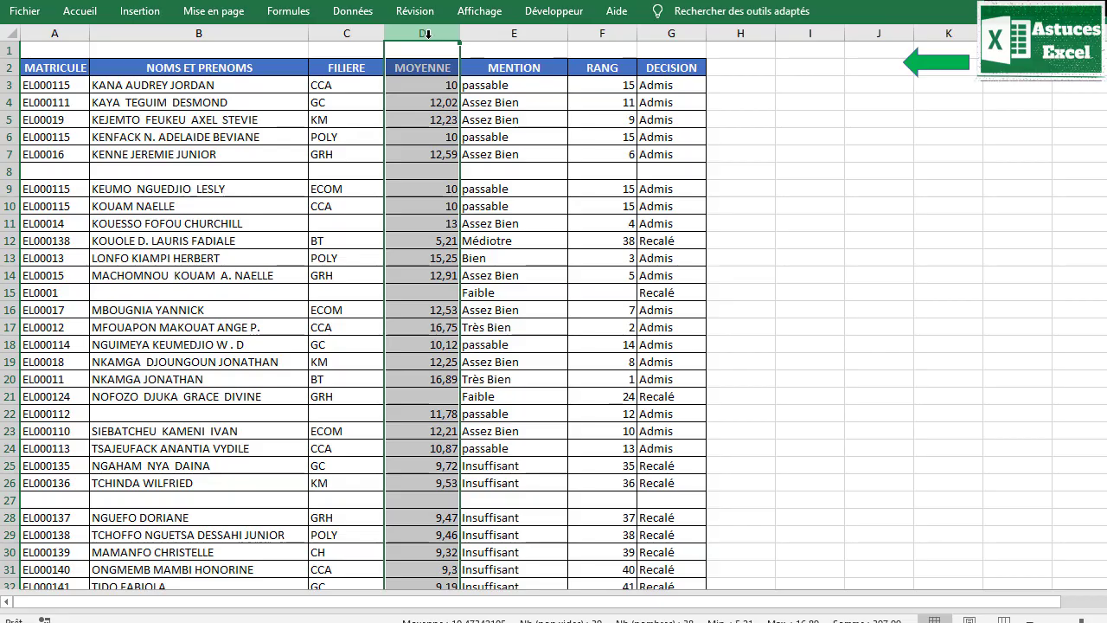
{"action": "left_click", "coordinate": [82, 13]}
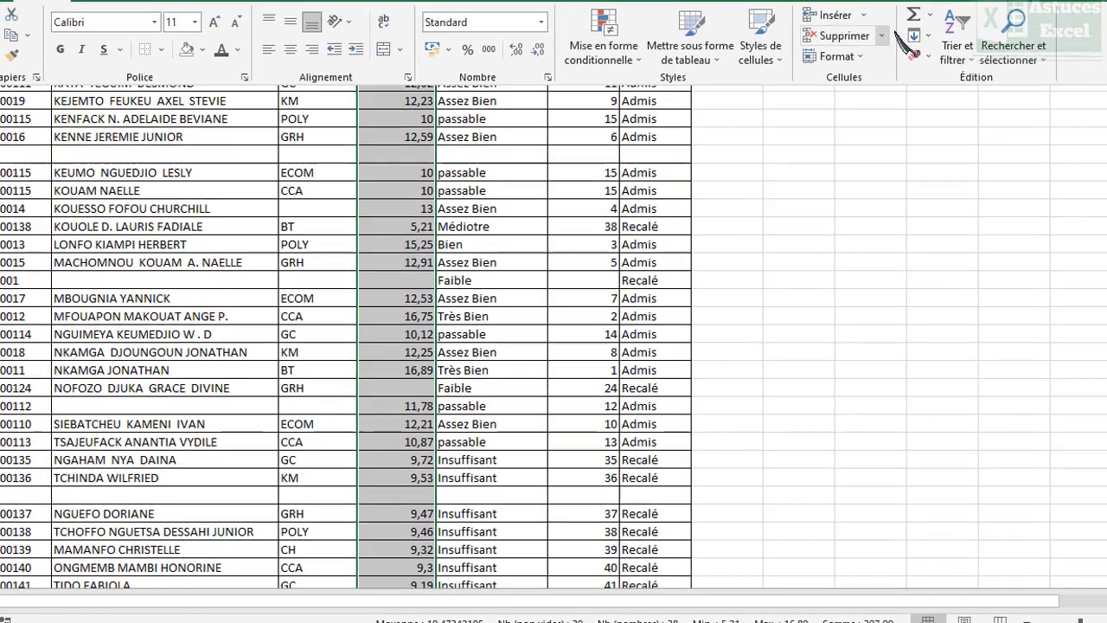
{"action": "left_click", "coordinate": [1035, 60]}
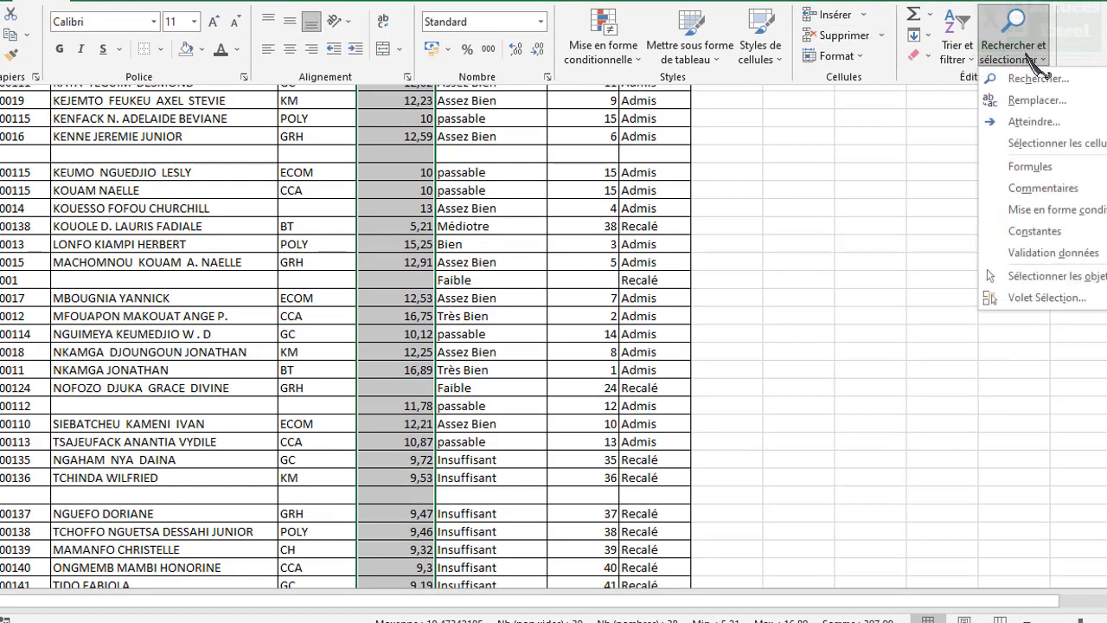
{"action": "left_click", "coordinate": [1057, 144]}
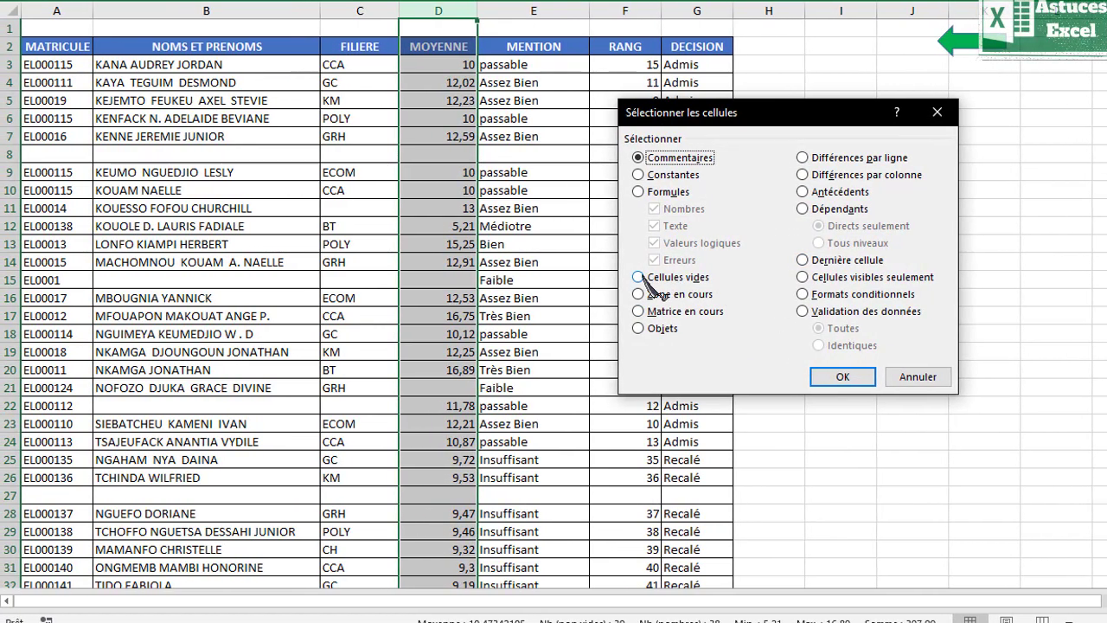
{"action": "left_click", "coordinate": [638, 278]}
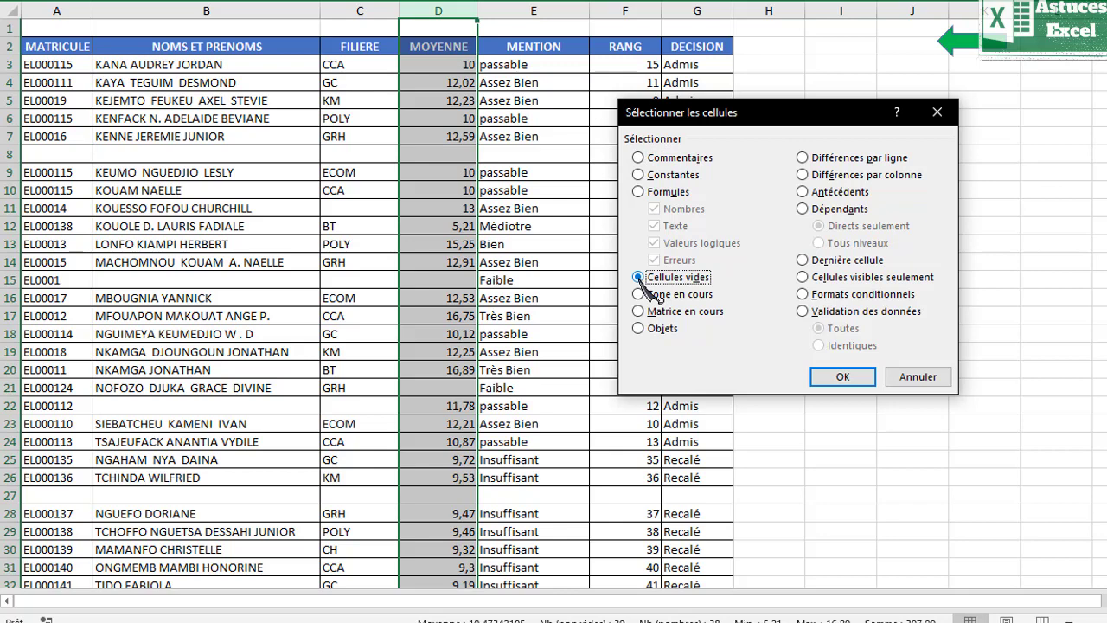
{"action": "left_click", "coordinate": [947, 115]}
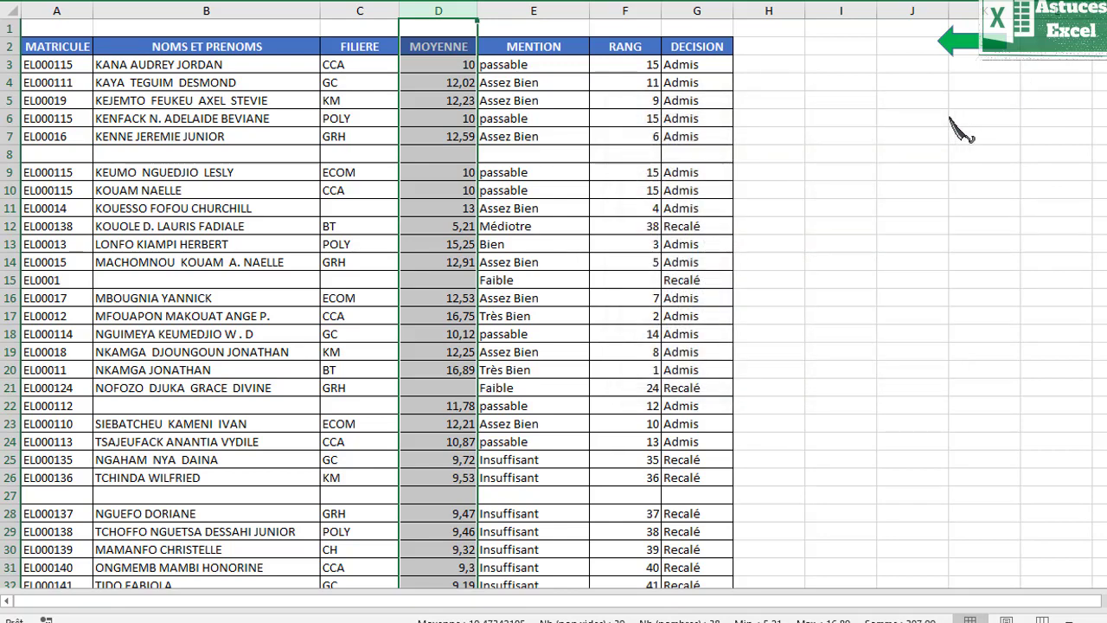
- Select only the blank cells of column D using Go To Special with Cellules vides
{"action": "key", "text": "F5"}
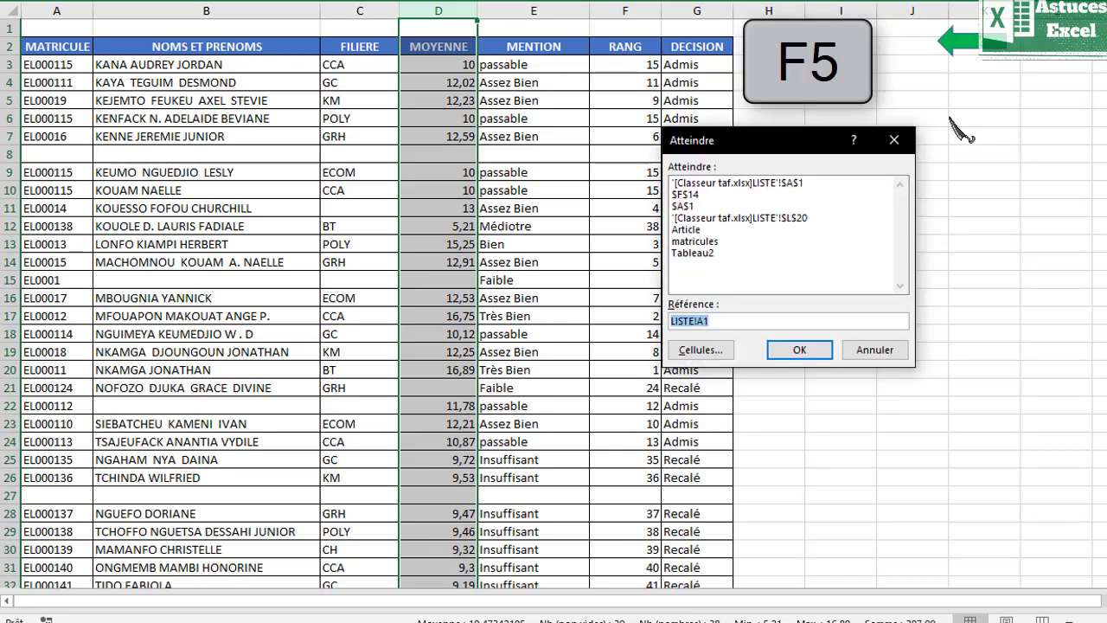
{"action": "left_click", "coordinate": [708, 351]}
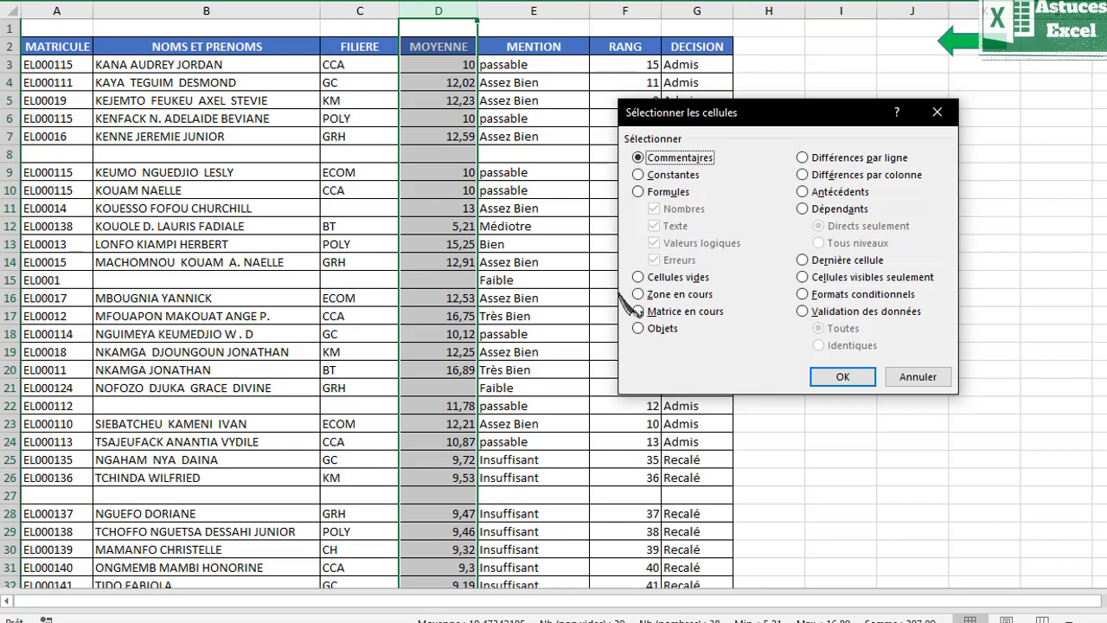
{"action": "left_click", "coordinate": [640, 277]}
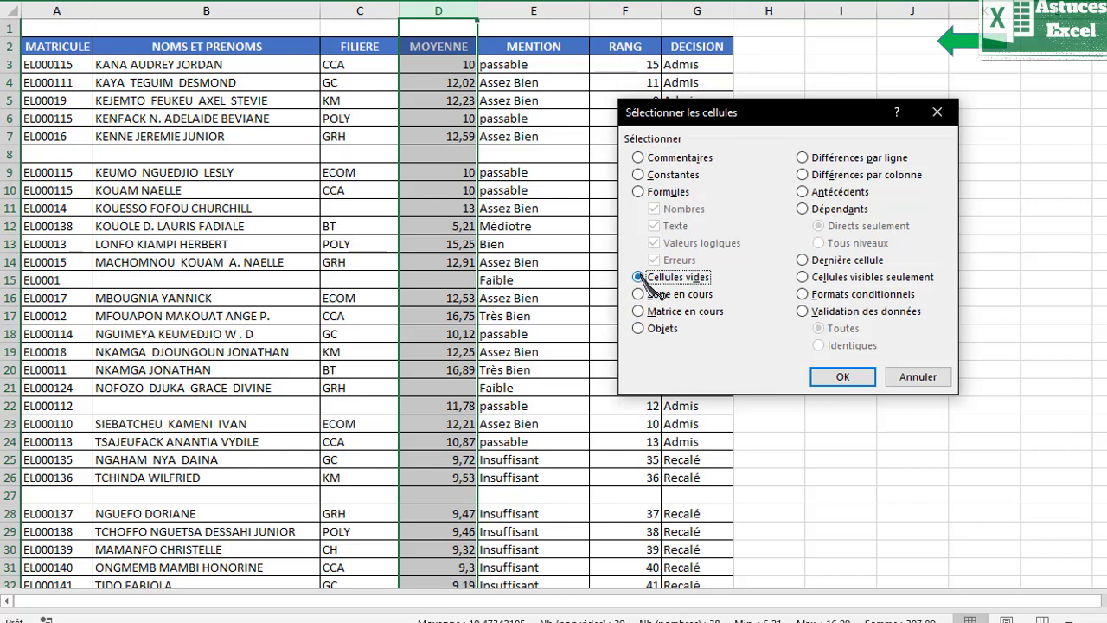
{"action": "left_click", "coordinate": [843, 378]}
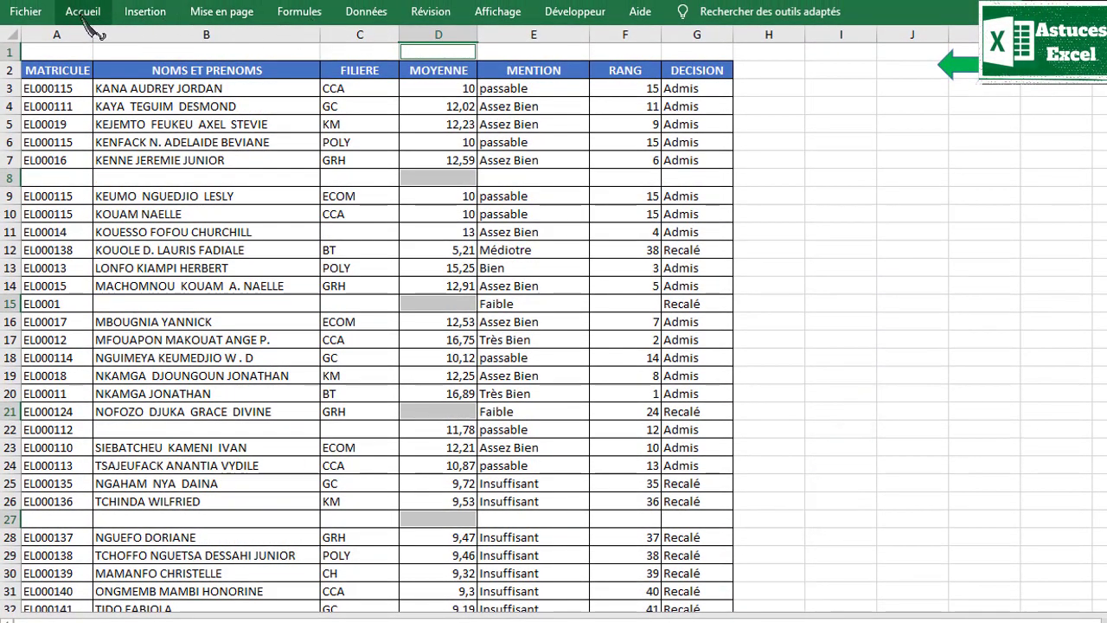
{"action": "left_click", "coordinate": [87, 12]}
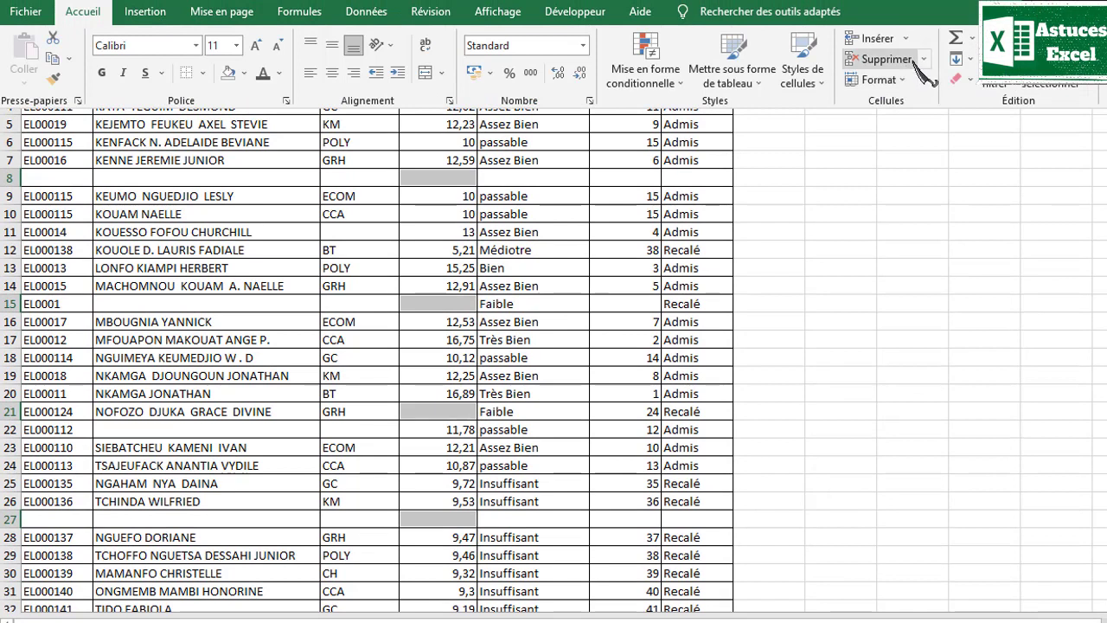
{"action": "left_click", "coordinate": [924, 59]}
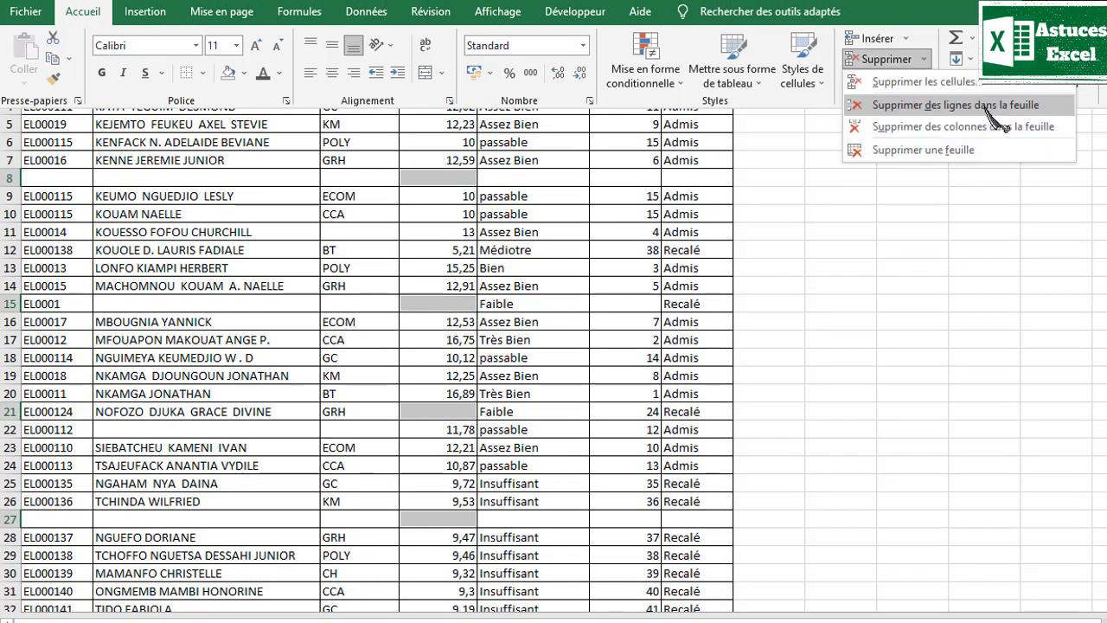
{"action": "left_click", "coordinate": [1007, 105]}
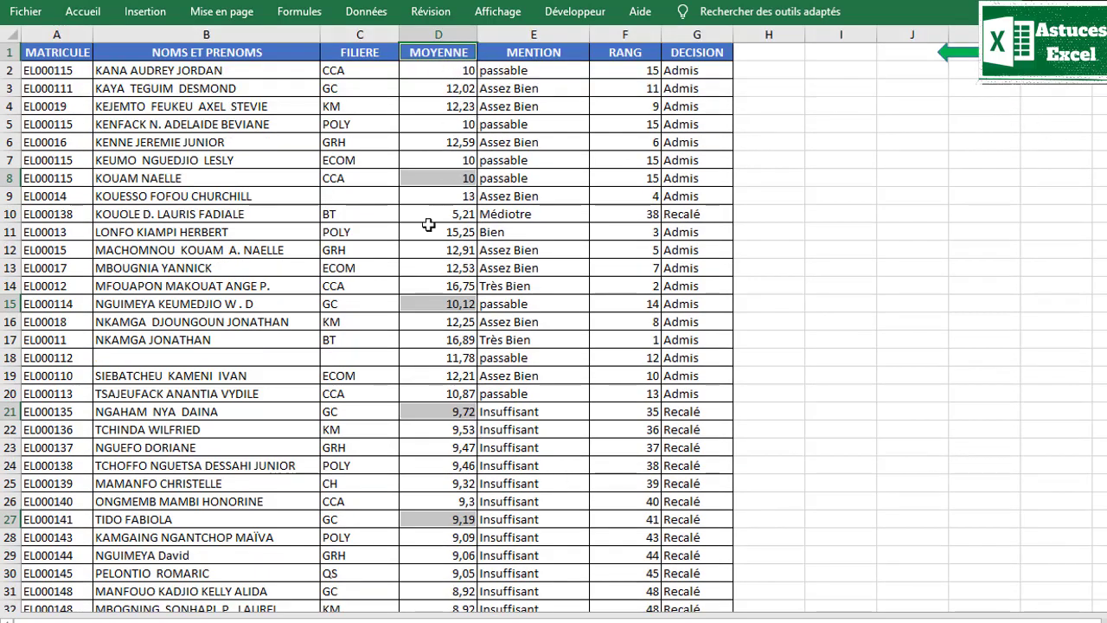
{"action": "left_click_drag", "start_coordinate": [259, 357], "coordinate": [338, 357]}
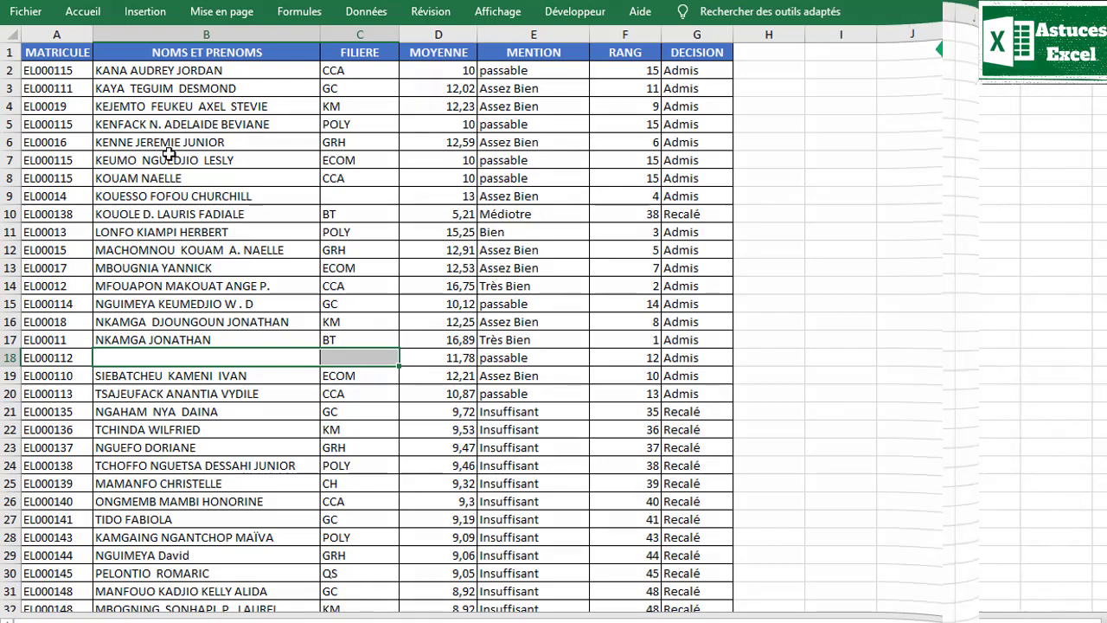
{"action": "left_click", "coordinate": [352, 315]}
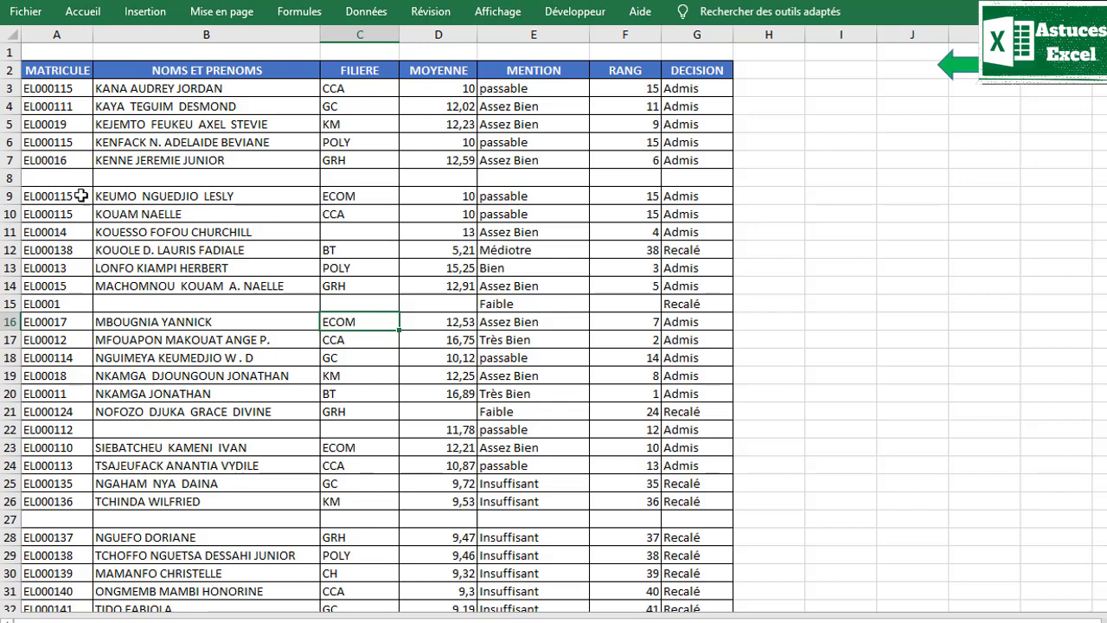
{"action": "left_click_drag", "start_coordinate": [65, 179], "coordinate": [732, 171]}
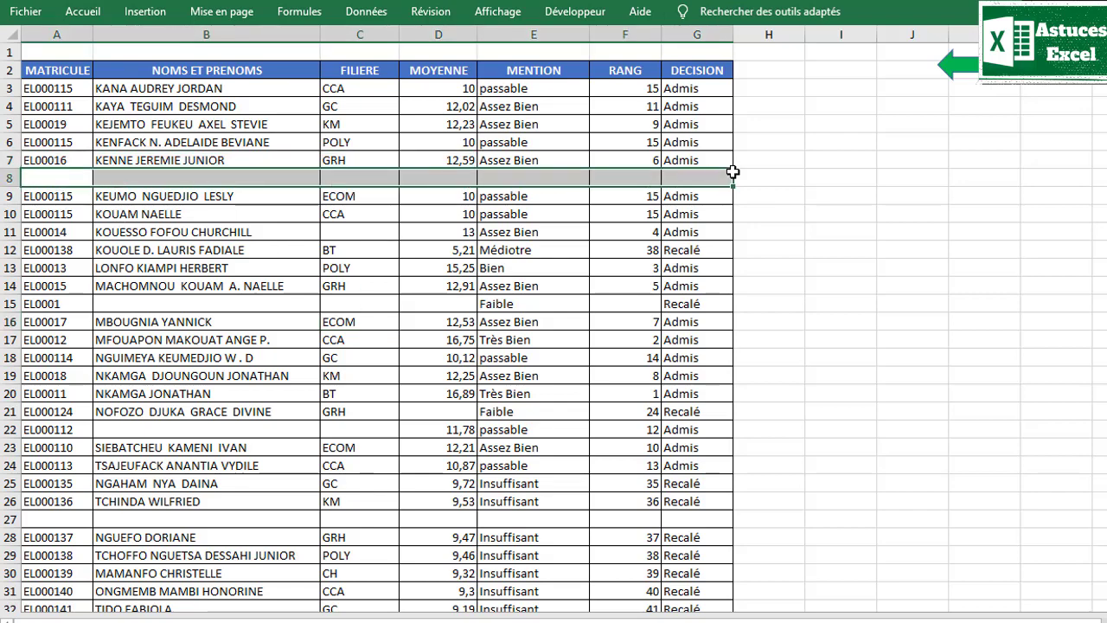
{"action": "left_click", "coordinate": [370, 396]}
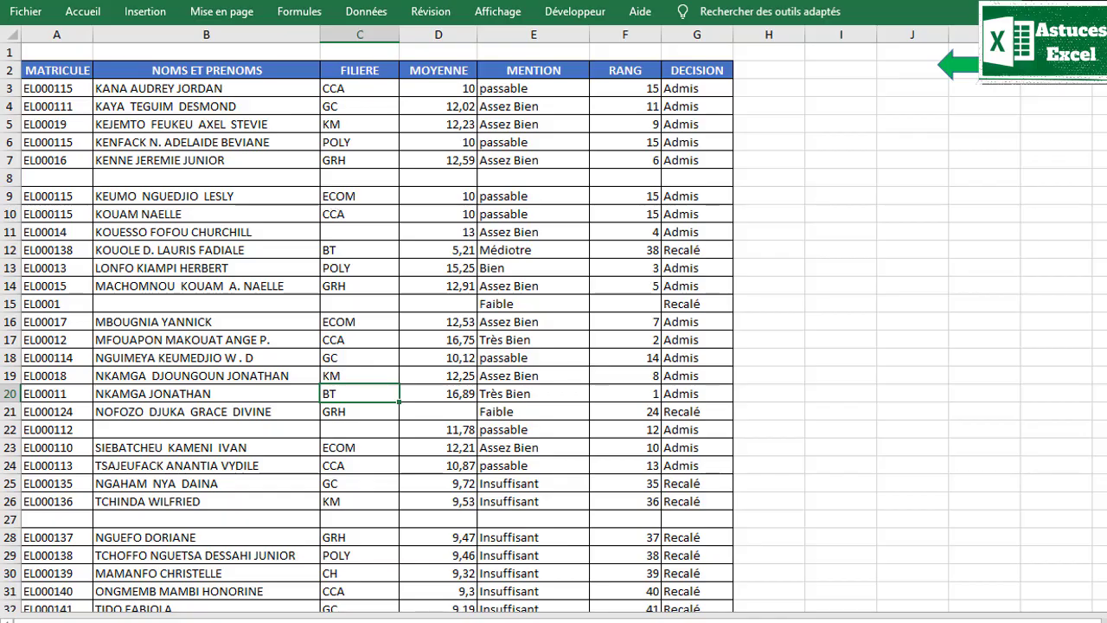
{"action": "scroll", "coordinate": [553, 327], "scroll_direction": "down", "scroll_amount": 3}
{"action": "scroll", "coordinate": [553, 327], "scroll_direction": "down", "scroll_amount": 3}
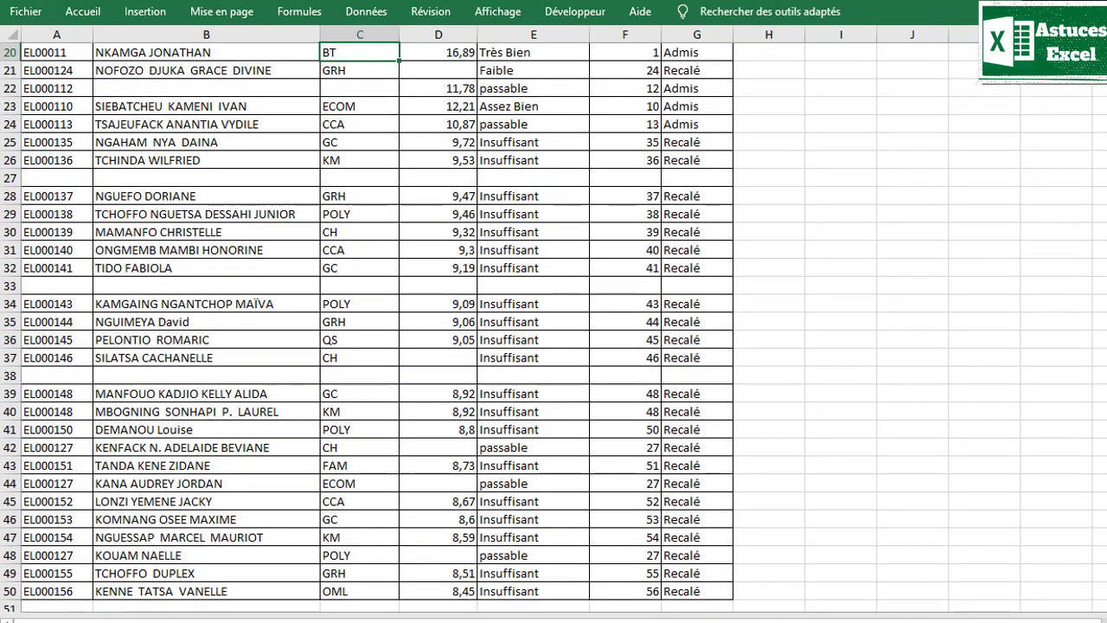
{"action": "scroll", "coordinate": [554, 327], "scroll_direction": "up", "scroll_amount": 6}
{"action": "scroll", "coordinate": [528, 207], "scroll_direction": "up", "scroll_amount": 1}
{"action": "left_click", "coordinate": [388, 219]}
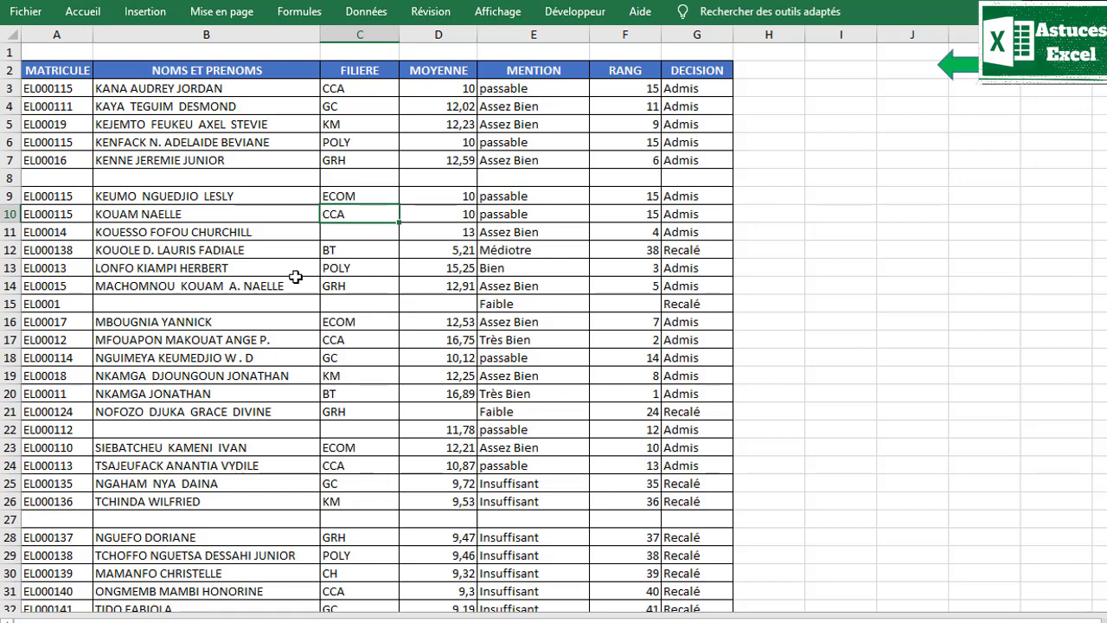
{"action": "left_click", "coordinate": [55, 72]}
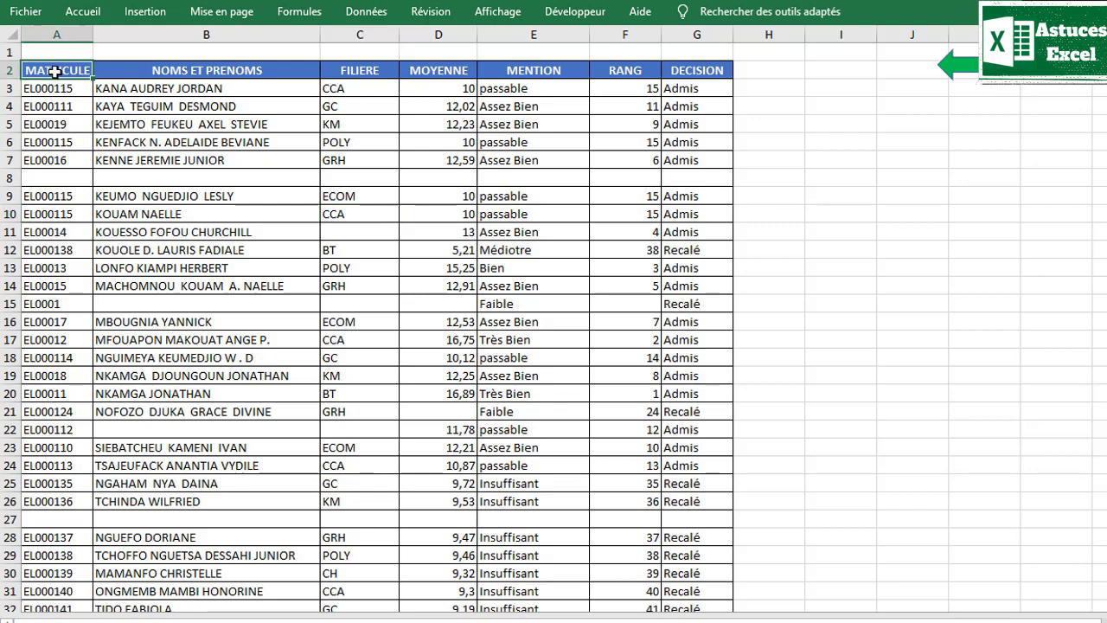
{"action": "left_click_drag", "start_coordinate": [54, 71], "coordinate": [733, 595]}
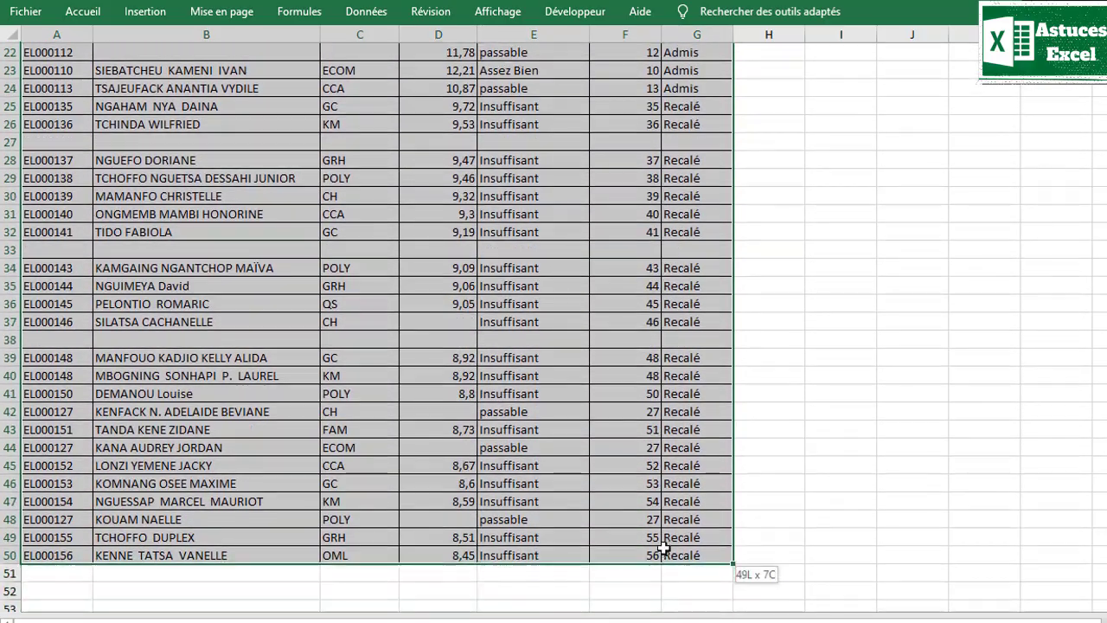
{"action": "left_click_drag", "start_coordinate": [733, 595], "coordinate": [663, 548]}
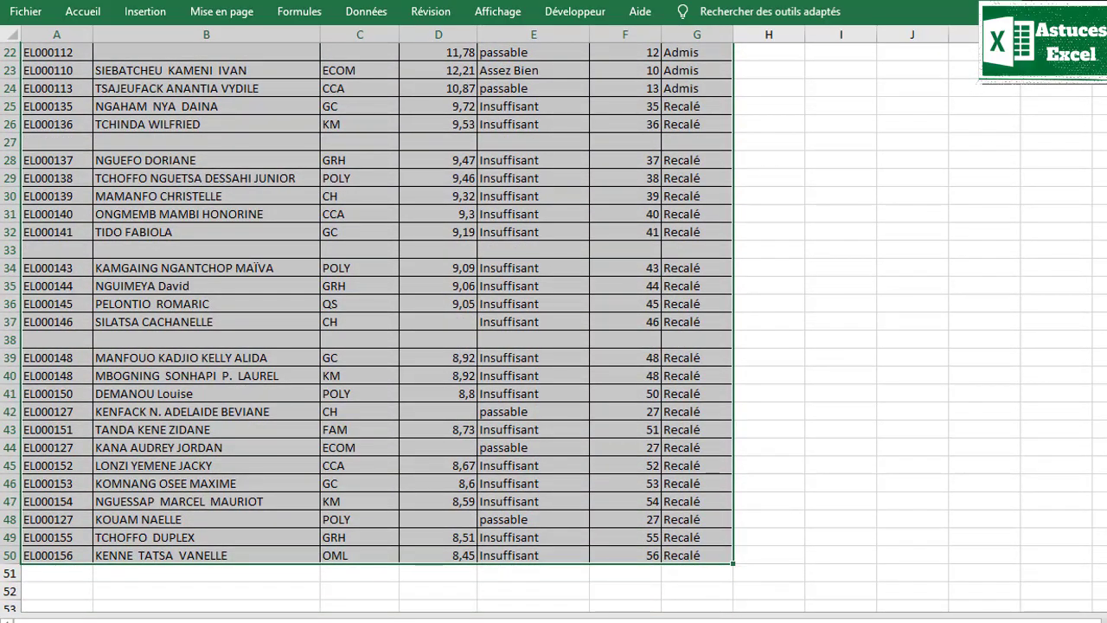
{"action": "scroll", "coordinate": [378, 329], "scroll_direction": "up", "scroll_amount": 4}
{"action": "scroll", "coordinate": [377, 328], "scroll_direction": "up", "scroll_amount": 3}
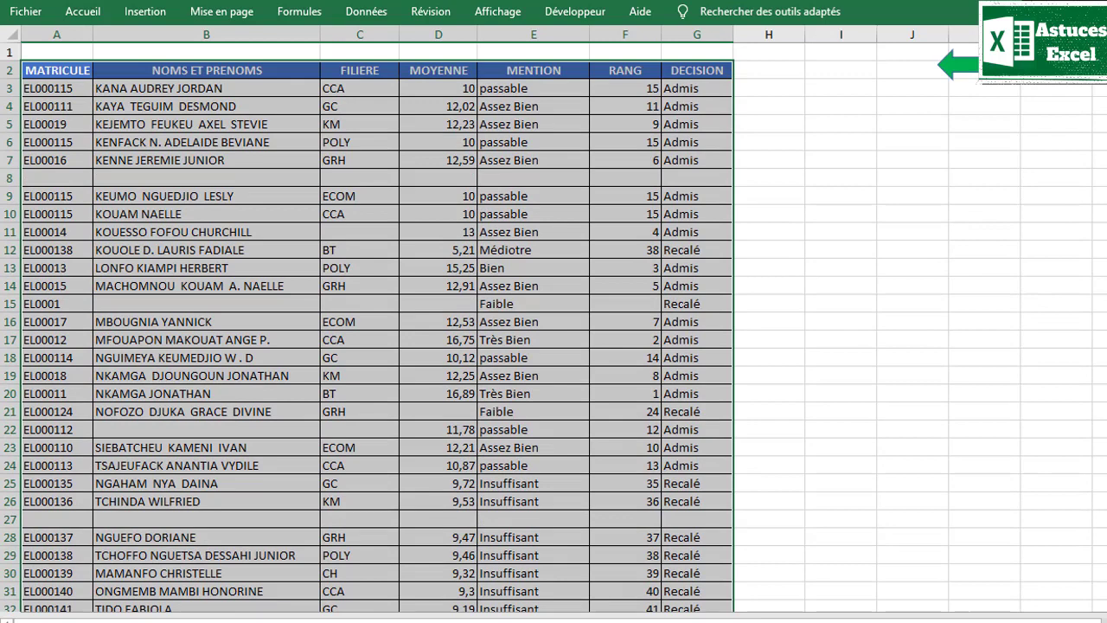
{"action": "left_click", "coordinate": [543, 180]}
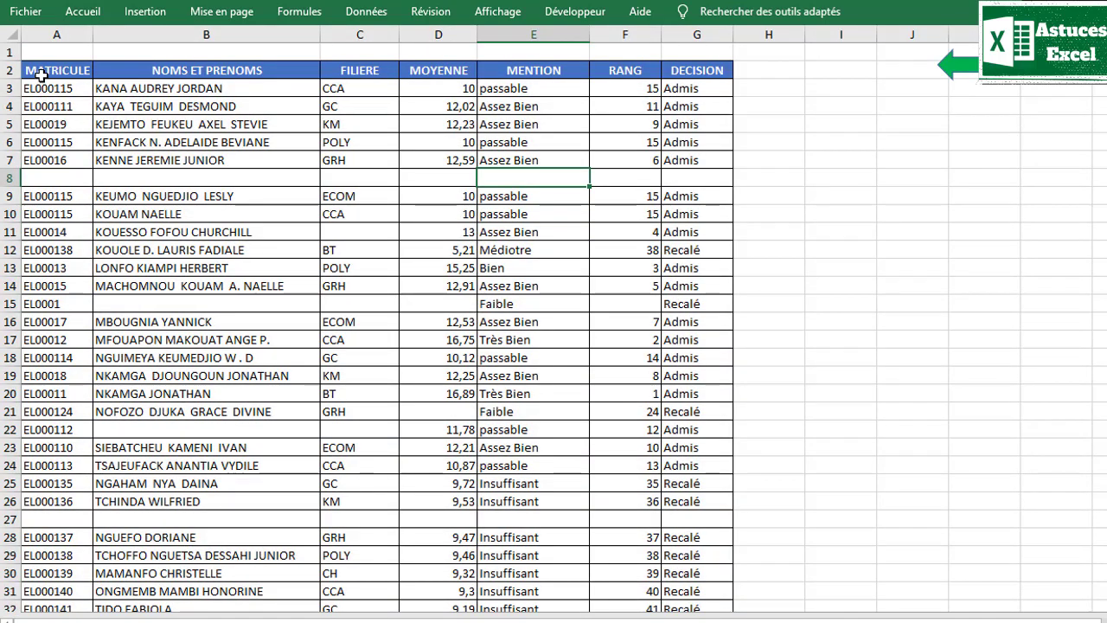
{"action": "left_click", "coordinate": [38, 72]}
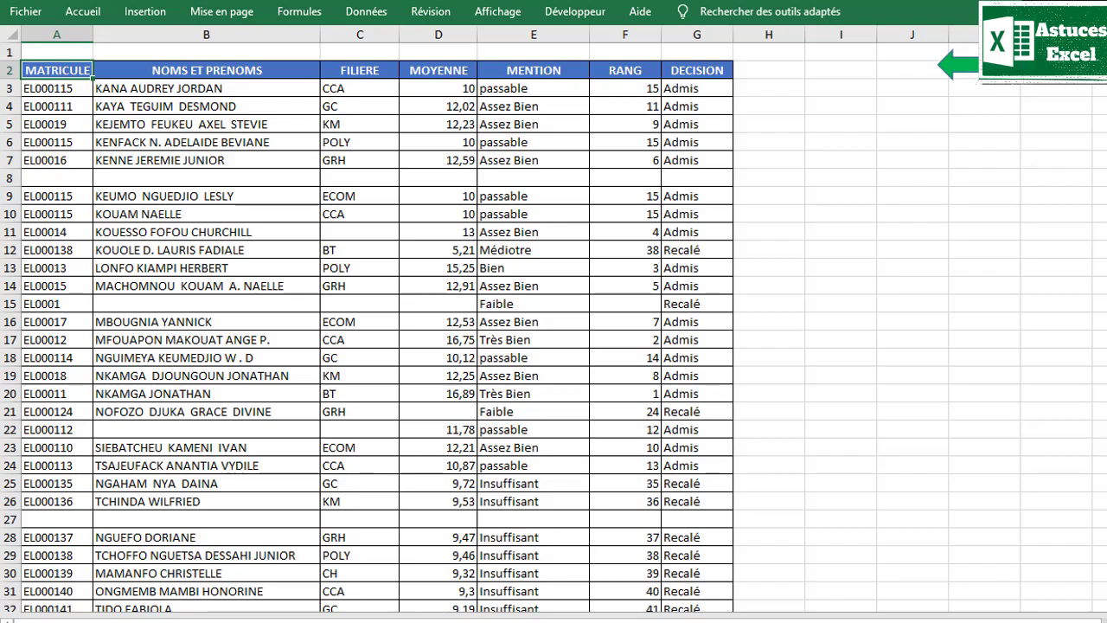
{"action": "scroll", "coordinate": [553, 327], "scroll_direction": "down", "scroll_amount": 3}
{"action": "scroll", "coordinate": [553, 327], "scroll_direction": "down", "scroll_amount": 4}
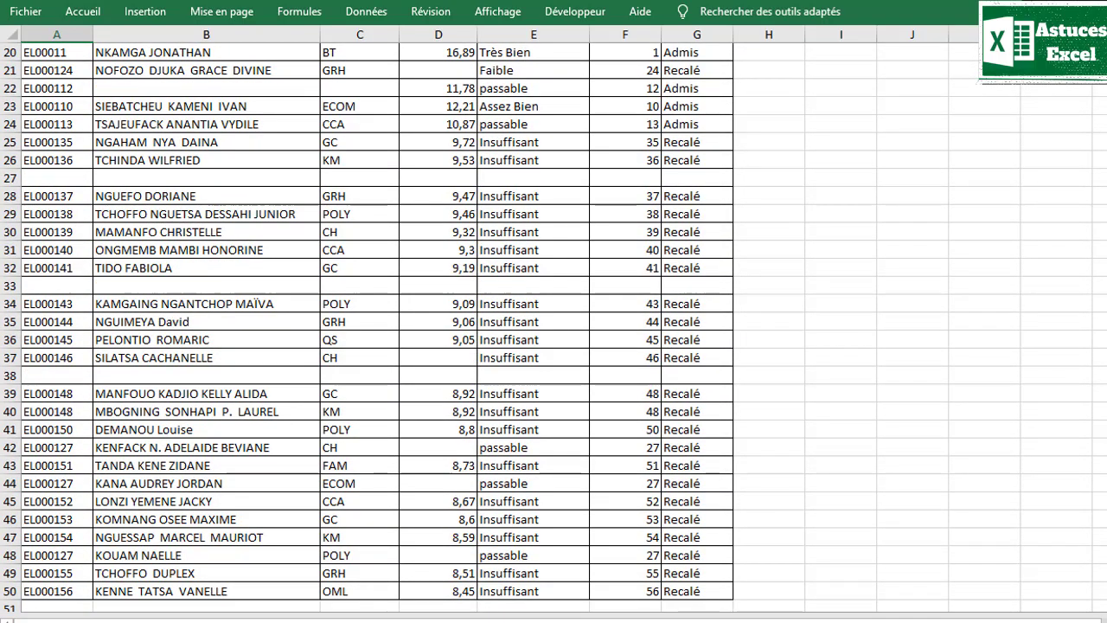
{"action": "key", "text": "shift"}
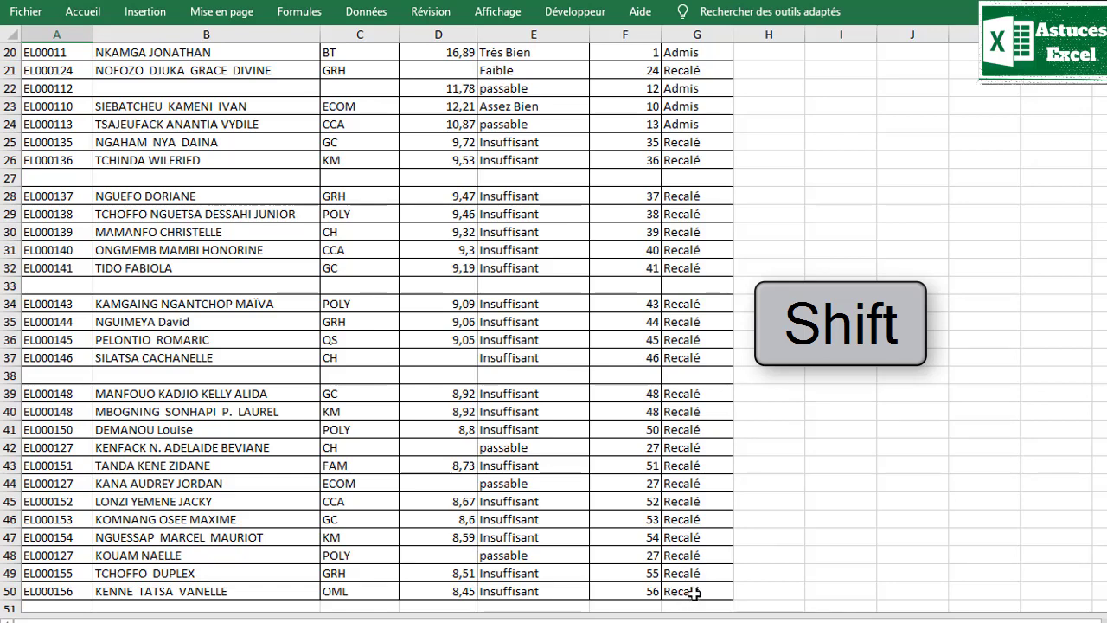
{"action": "left_click", "coordinate": [694, 592], "text": "shift"}
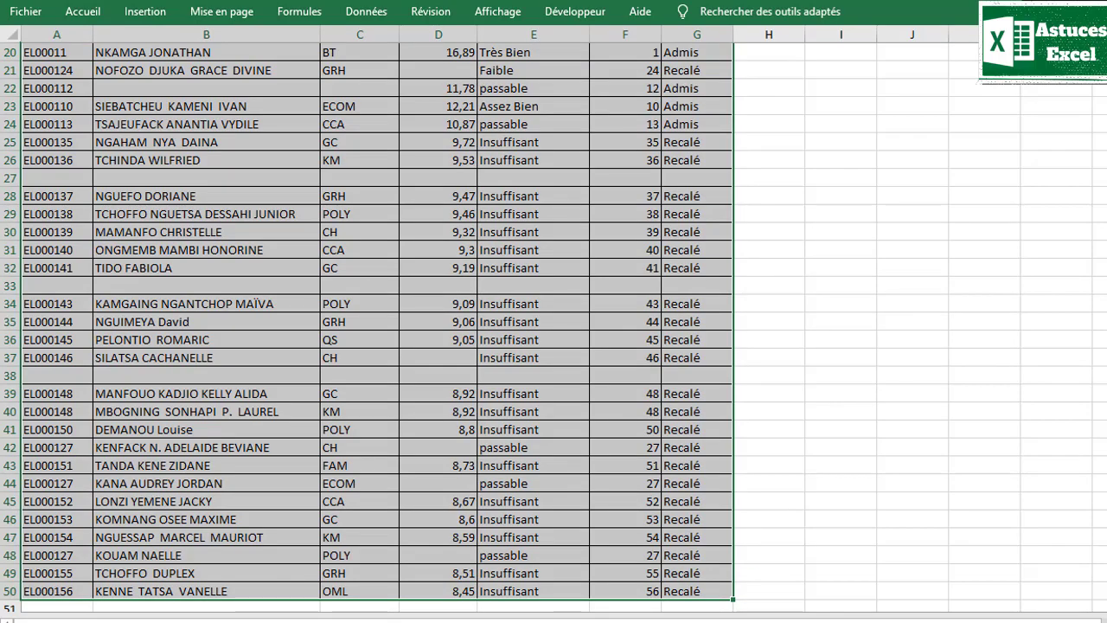
{"action": "key", "text": "ctrl+shift+Up"}
- From A2, extend the selection right to G2 and down past the blank rows to row 37
{"action": "left_click", "coordinate": [429, 167]}
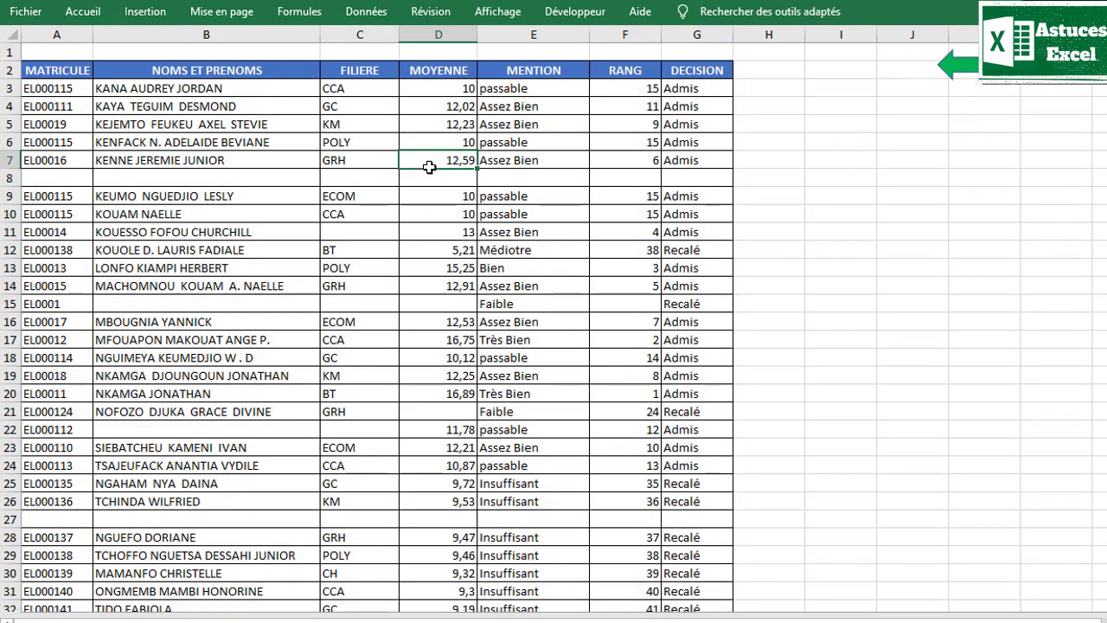
{"action": "left_click", "coordinate": [76, 79]}
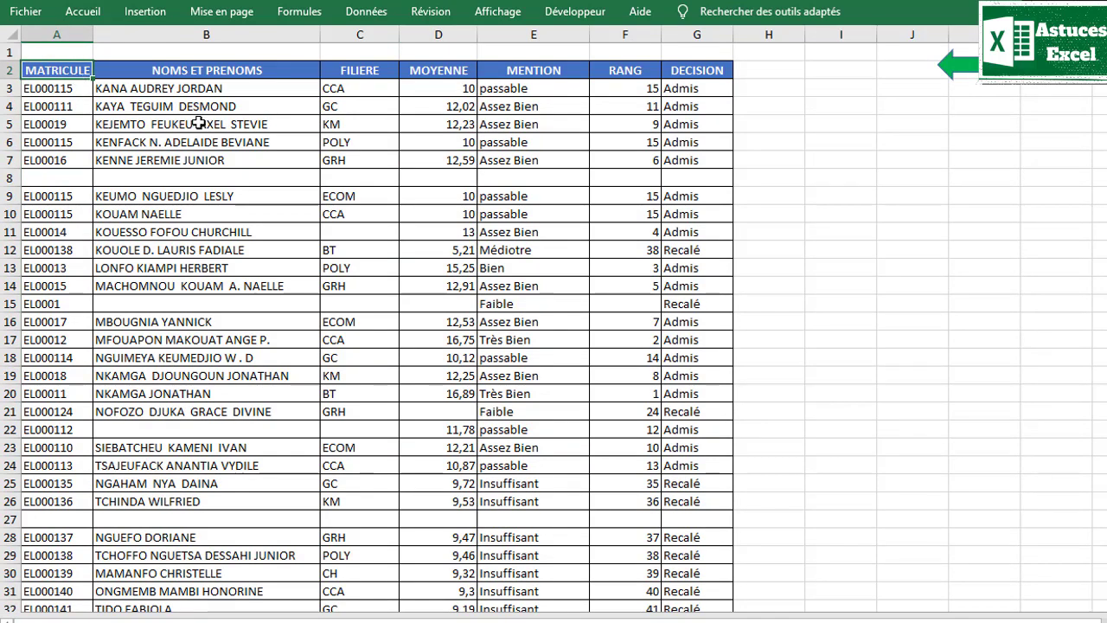
{"action": "key", "text": "ctrl+shift+Right"}
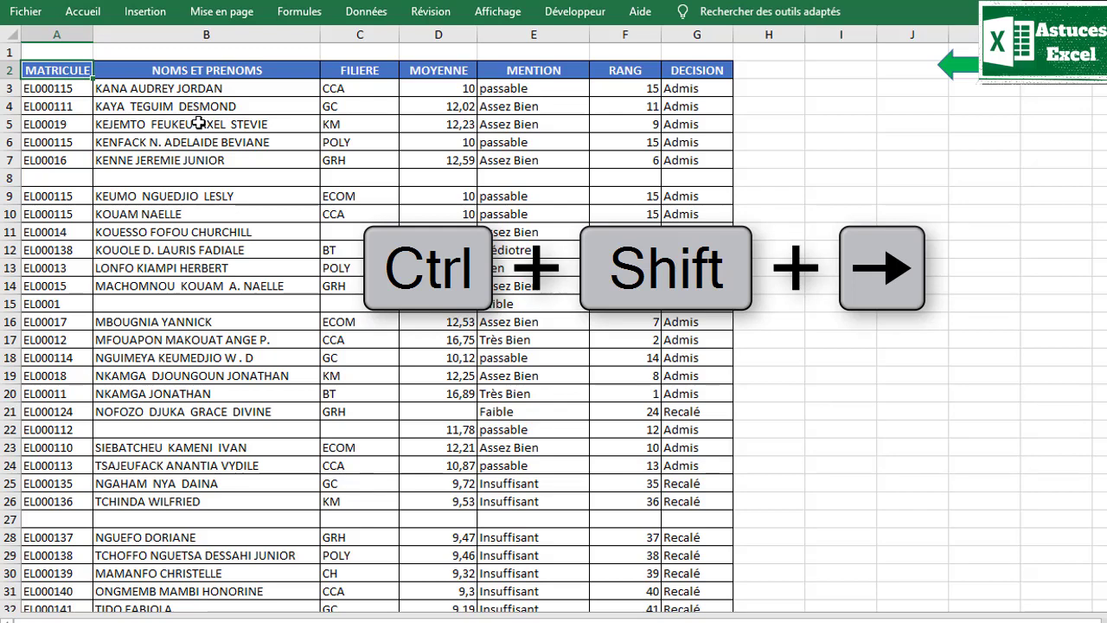
{"action": "key", "text": "ctrl+shift+Right"}
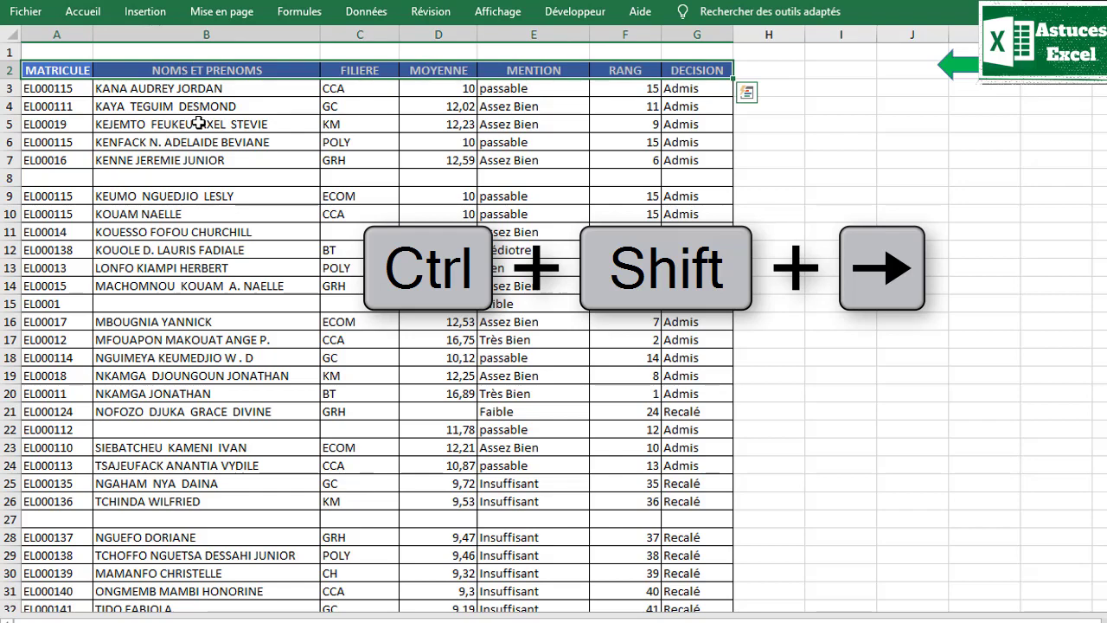
{"action": "key", "text": "ctrl+shift+Down"}
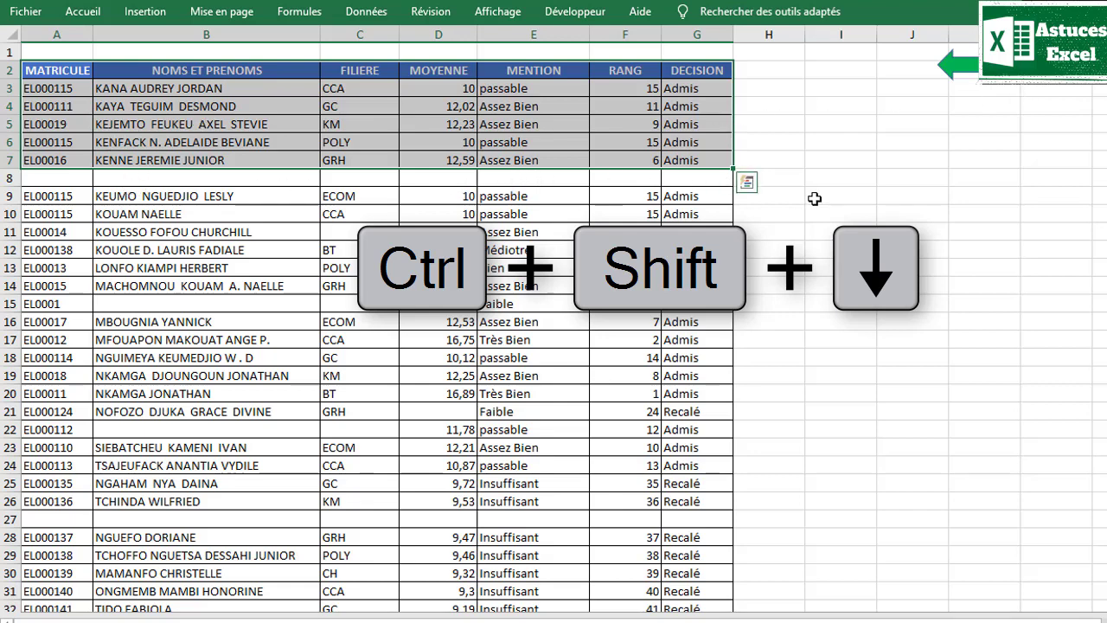
{"action": "key", "text": "ctrl+shift+Down"}
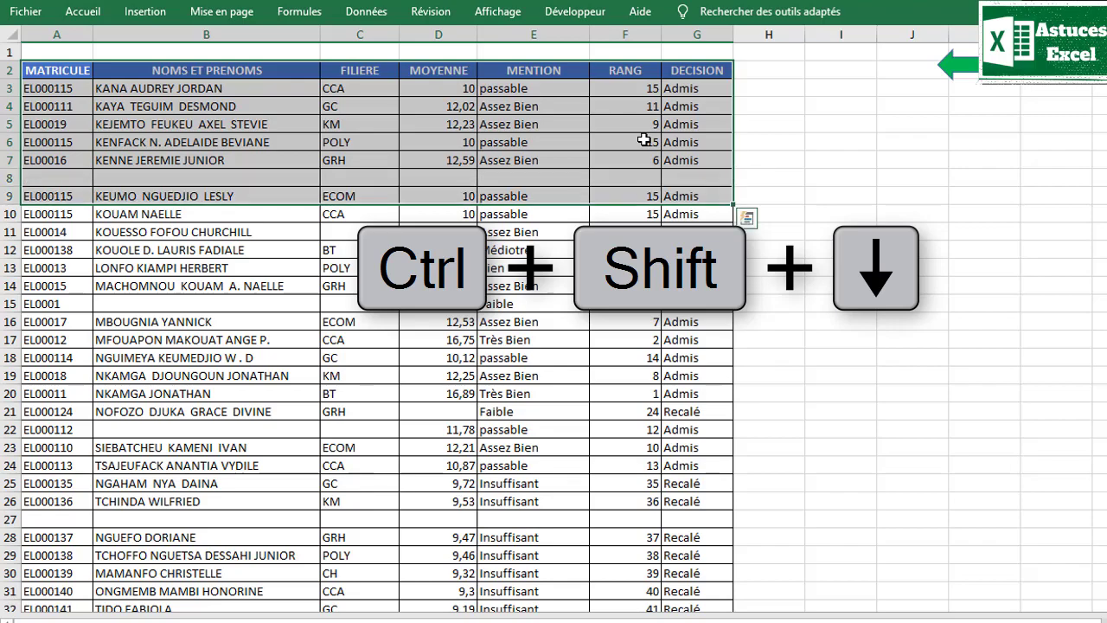
{"action": "key", "text": "ctrl+shift+Down"}
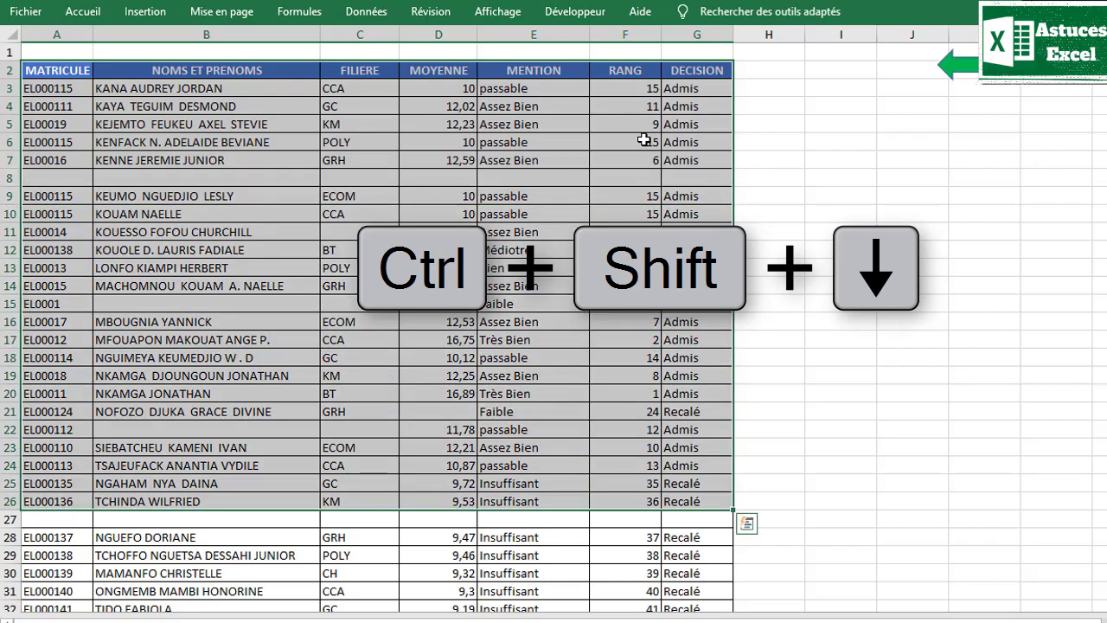
{"action": "key", "text": "ctrl+shift+Down"}
{"action": "key", "text": "ctrl+shift+Down"}
{"action": "key", "text": "ctrl+shift+Down"}
{"action": "key", "text": "ctrl+shift+Down"}
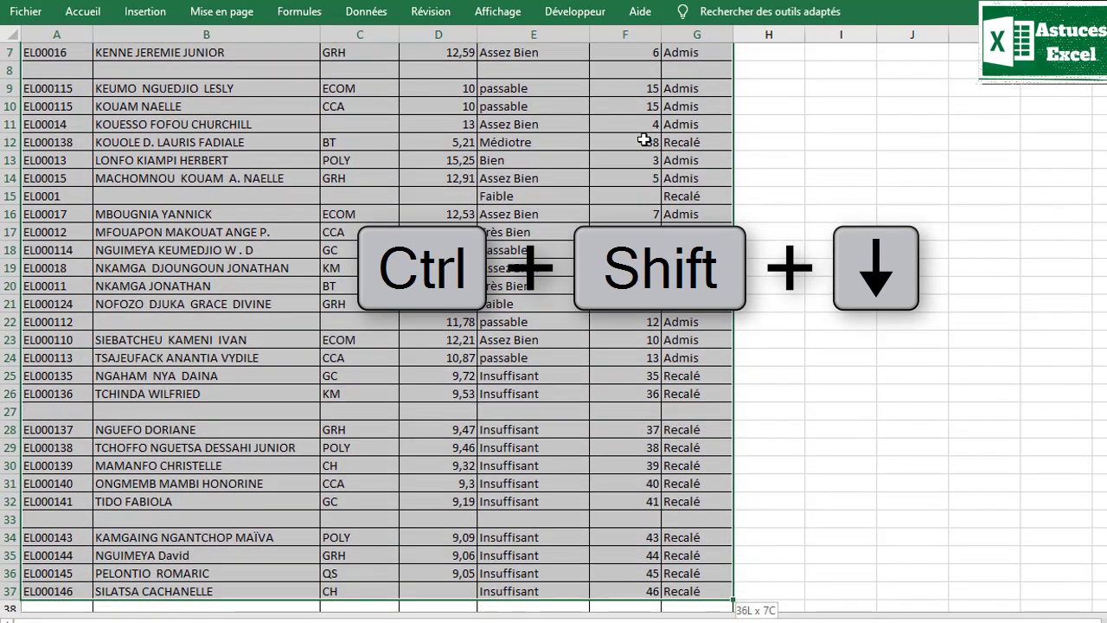
{"action": "key", "text": "ctrl+shift+Down"}
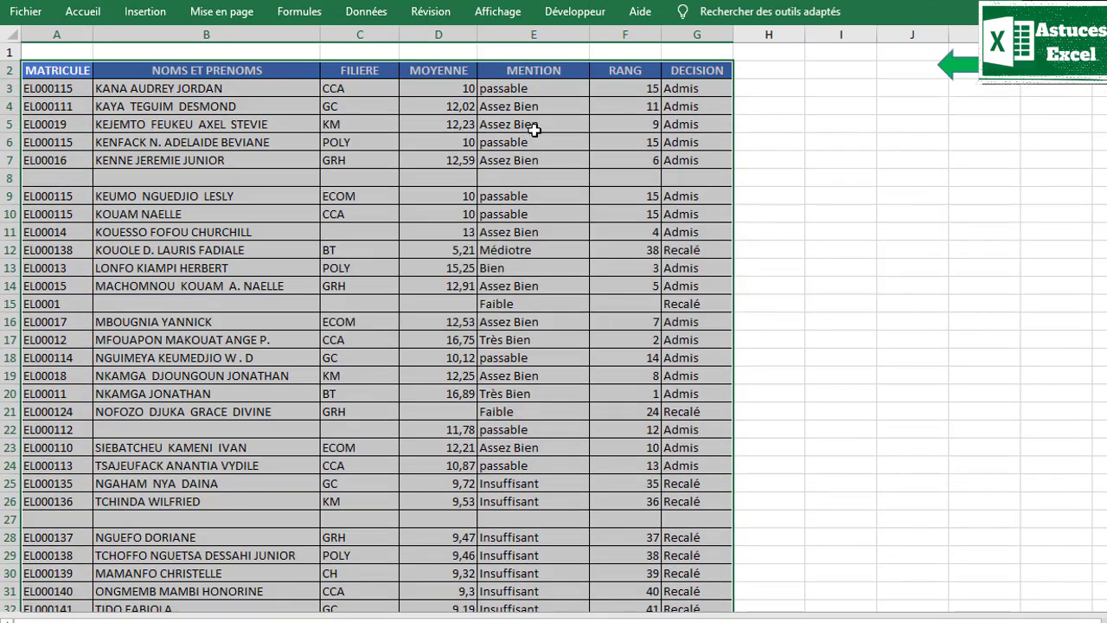
- Try Ctrl+A from B4 to select the data block, then the whole sheet, and deselect
{"action": "left_click", "coordinate": [206, 99]}
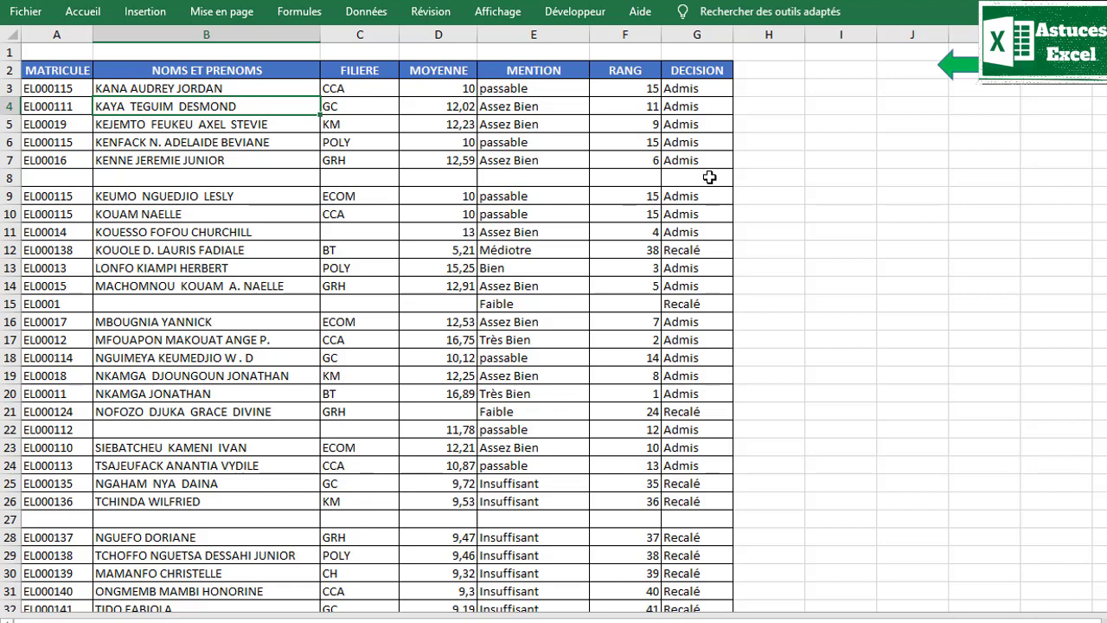
{"action": "key", "text": "ctrl+a"}
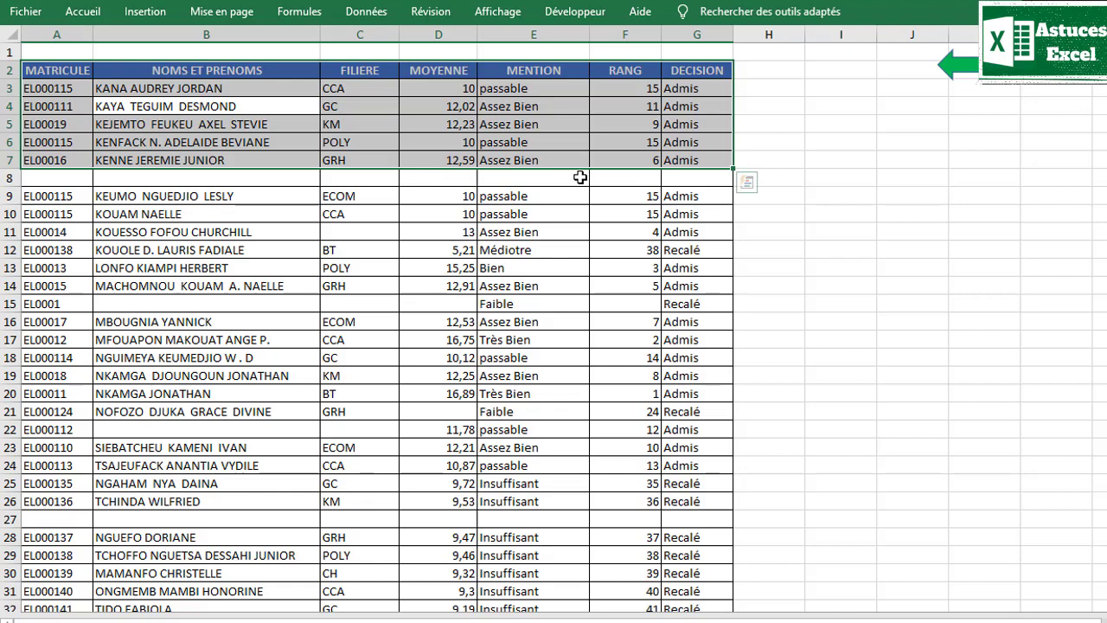
{"action": "key", "text": "ctrl+a"}
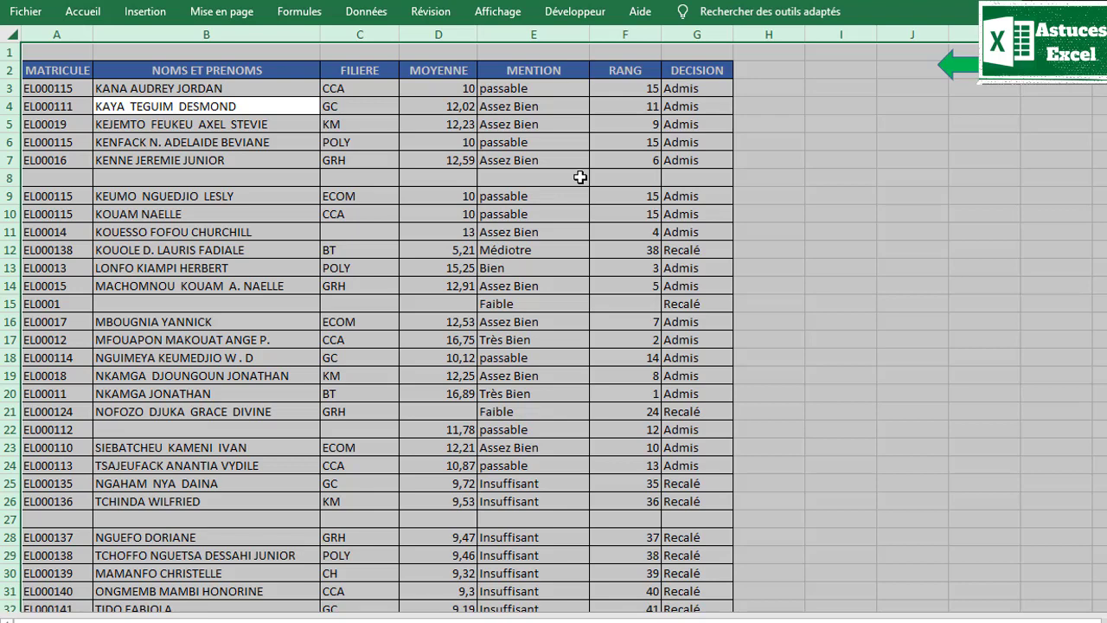
{"action": "left_click", "coordinate": [338, 166]}
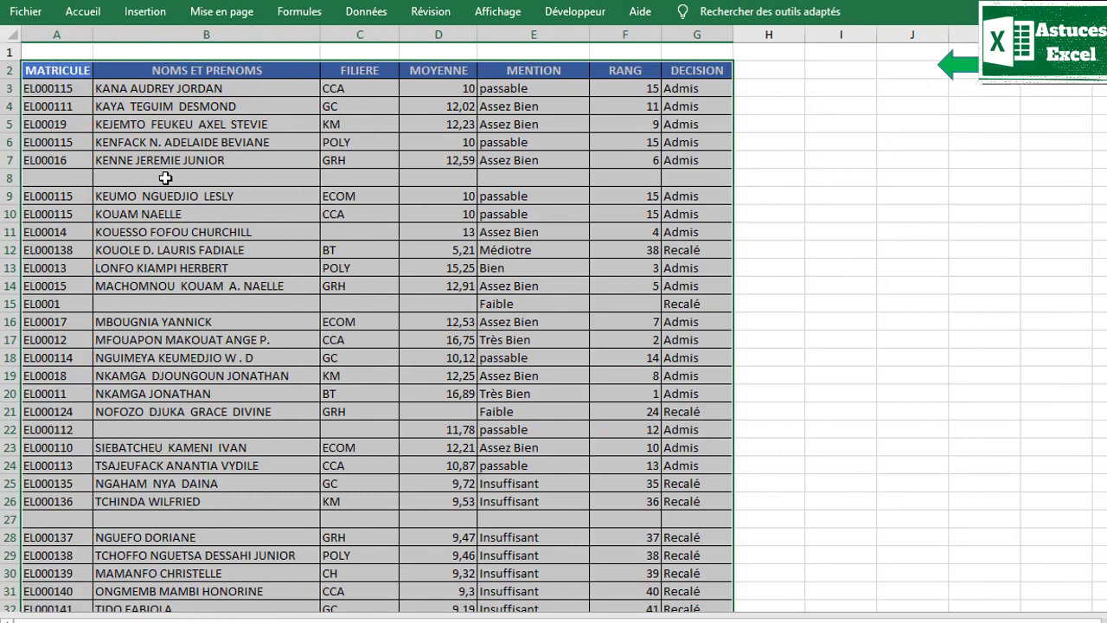
- Select every blank cell in the table with Go To Special > Cellules vides
{"action": "key", "text": "F5"}
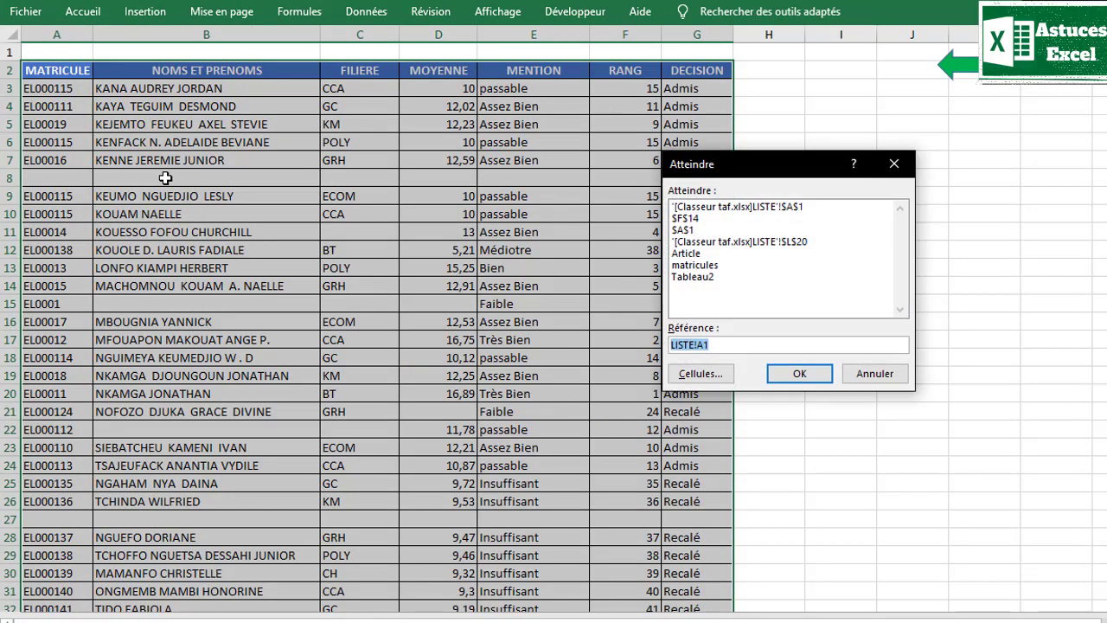
{"action": "left_click", "coordinate": [714, 379]}
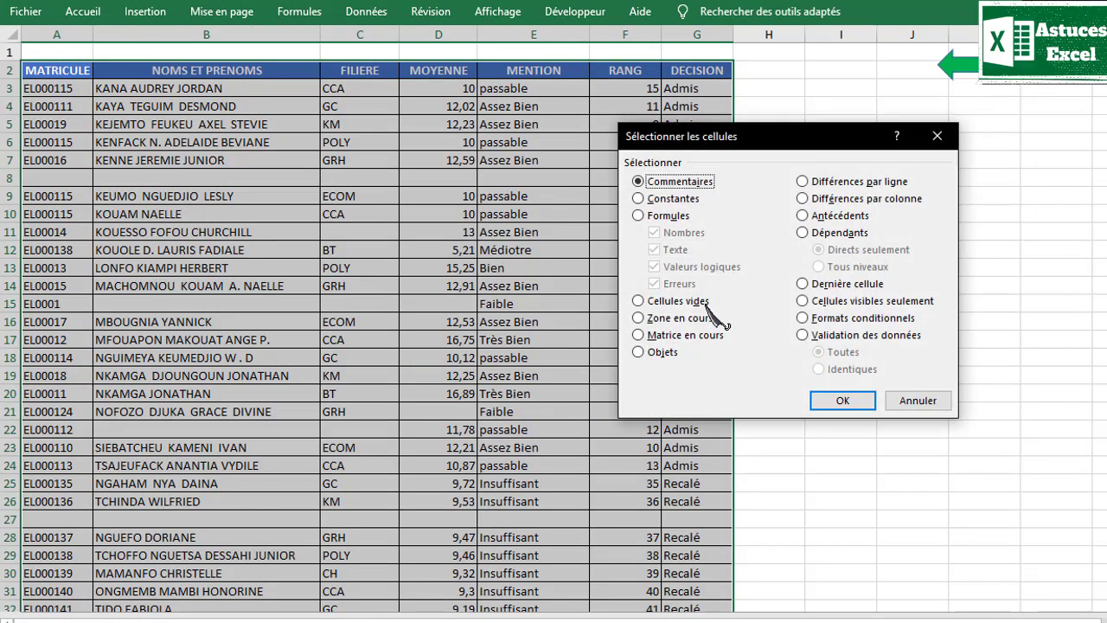
{"action": "left_click", "coordinate": [673, 303]}
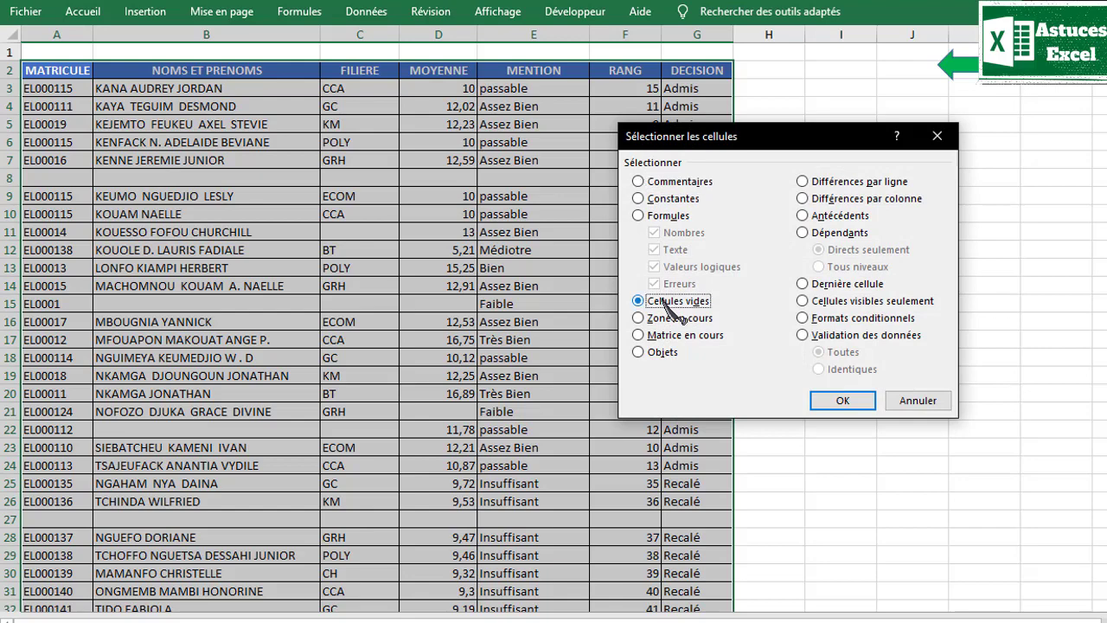
{"action": "left_click", "coordinate": [842, 403]}
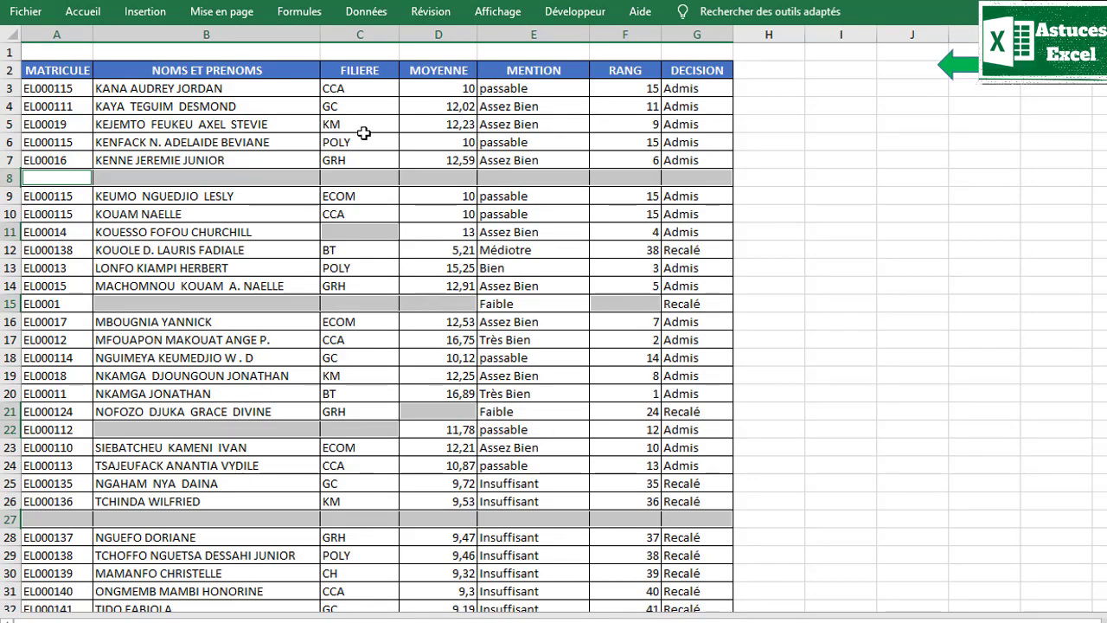
- Delete the sheet rows containing those blank cells, then undo the deletion
{"action": "left_click", "coordinate": [94, 19]}
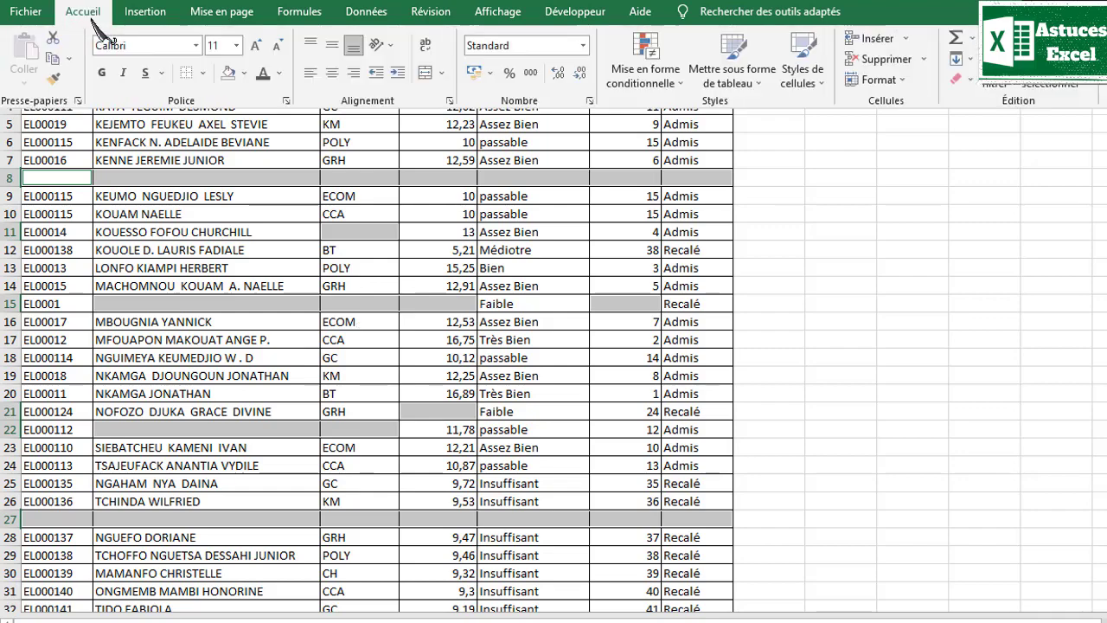
{"action": "left_click", "coordinate": [924, 59]}
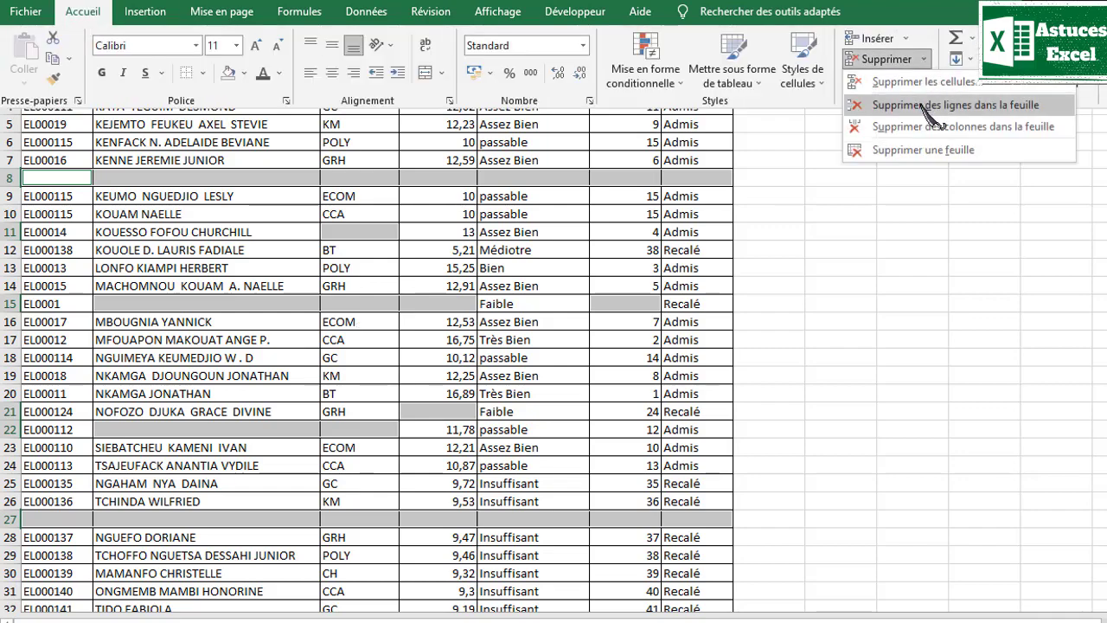
{"action": "left_click", "coordinate": [926, 103]}
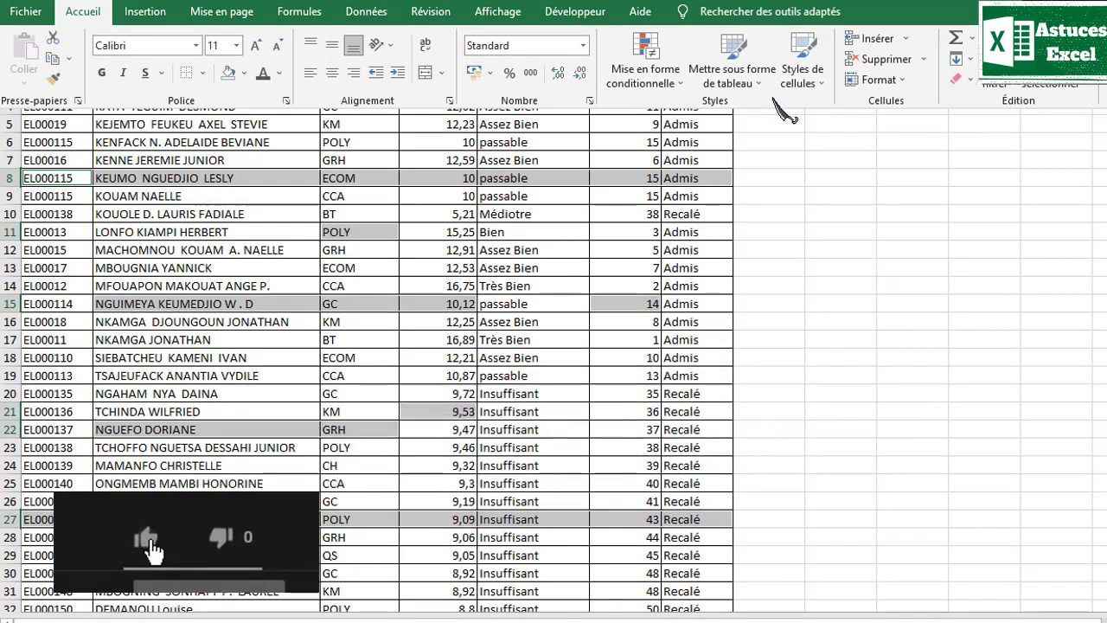
{"action": "key", "text": "ctrl+z"}
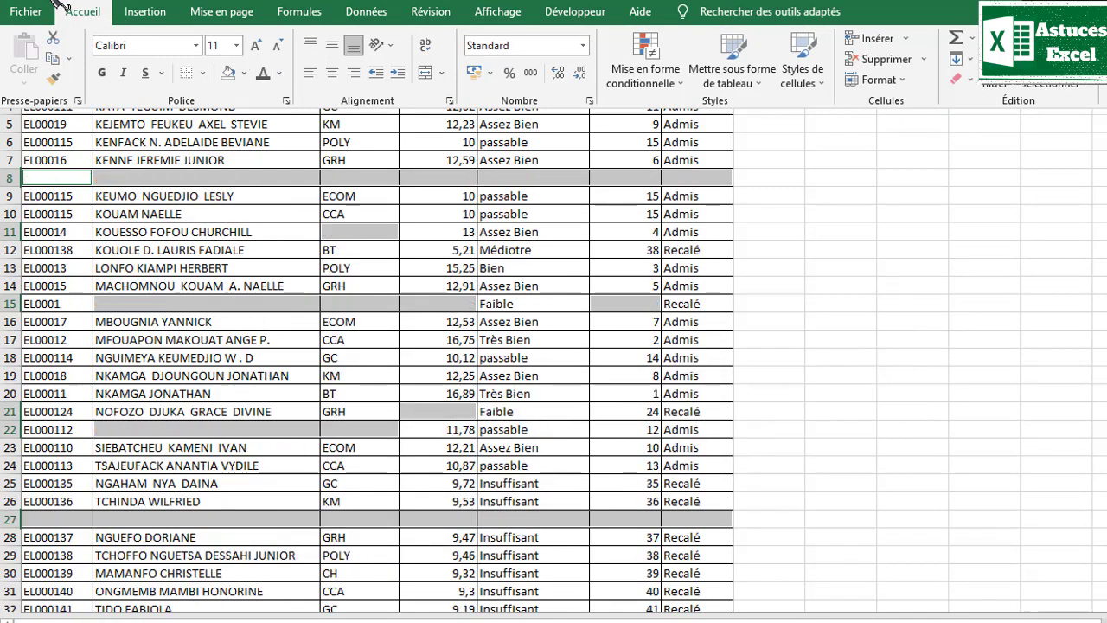
{"action": "key", "text": "ctrl+F1"}
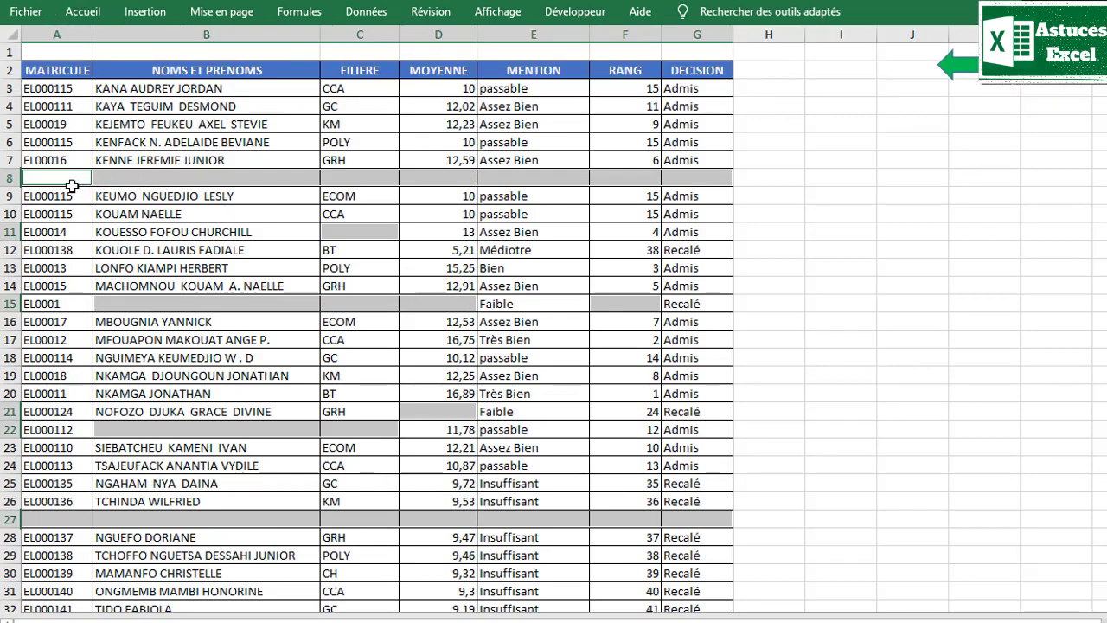
- Select the range A2:G50 and open Créer un tableau with Ctrl+L
{"action": "left_click", "coordinate": [63, 179]}
{"action": "left_click_drag", "start_coordinate": [63, 179], "coordinate": [698, 180]}
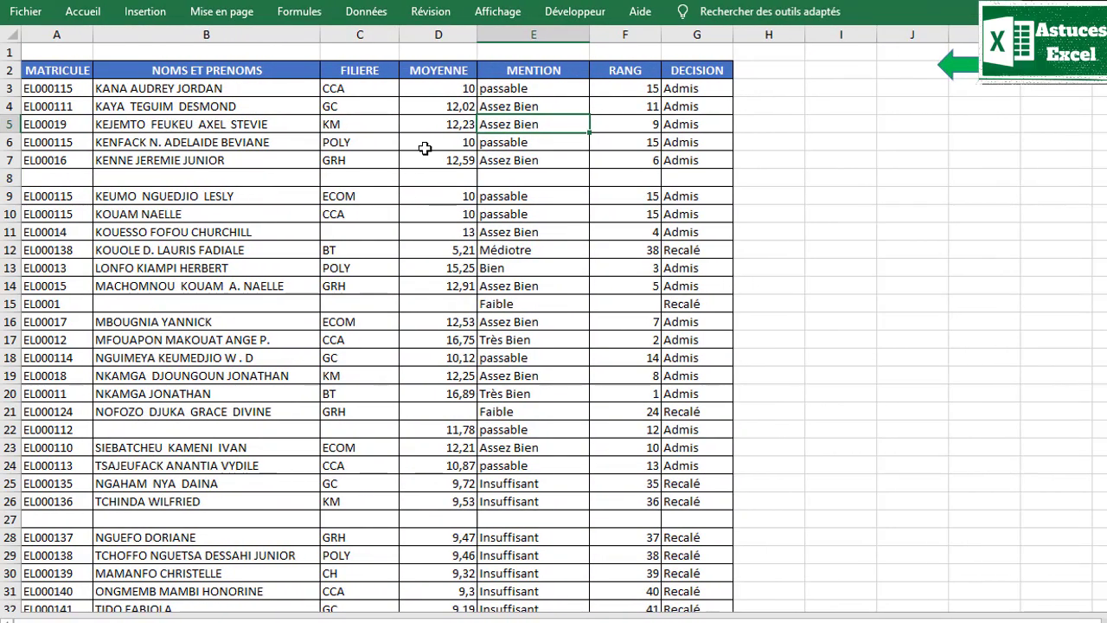
{"action": "left_click", "coordinate": [60, 73]}
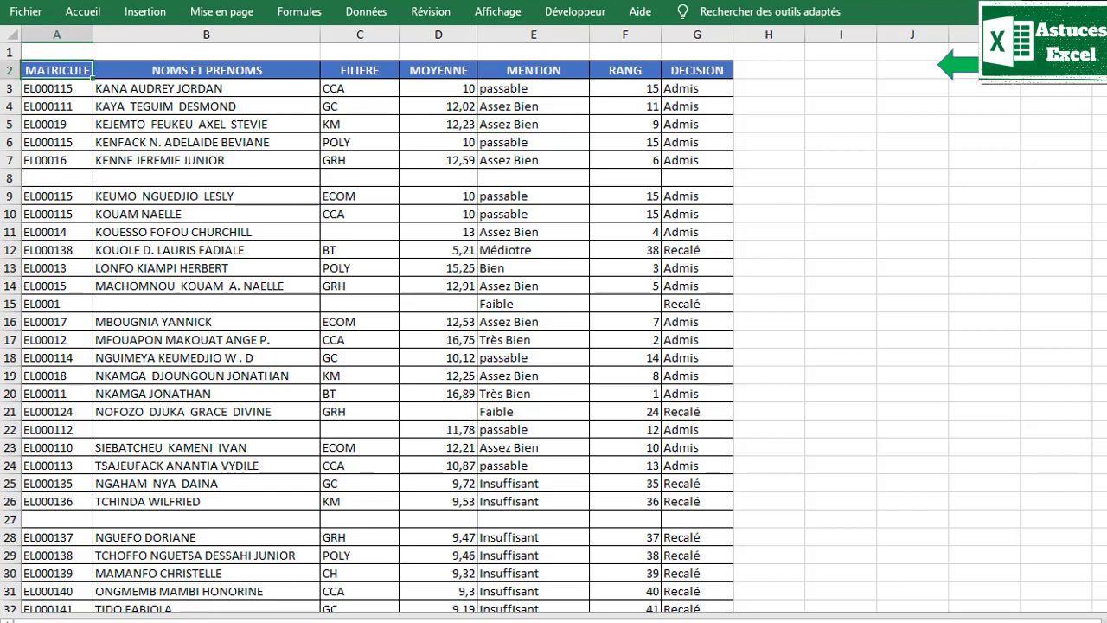
{"action": "scroll", "coordinate": [722, 549], "scroll_direction": "down", "scroll_amount": 6}
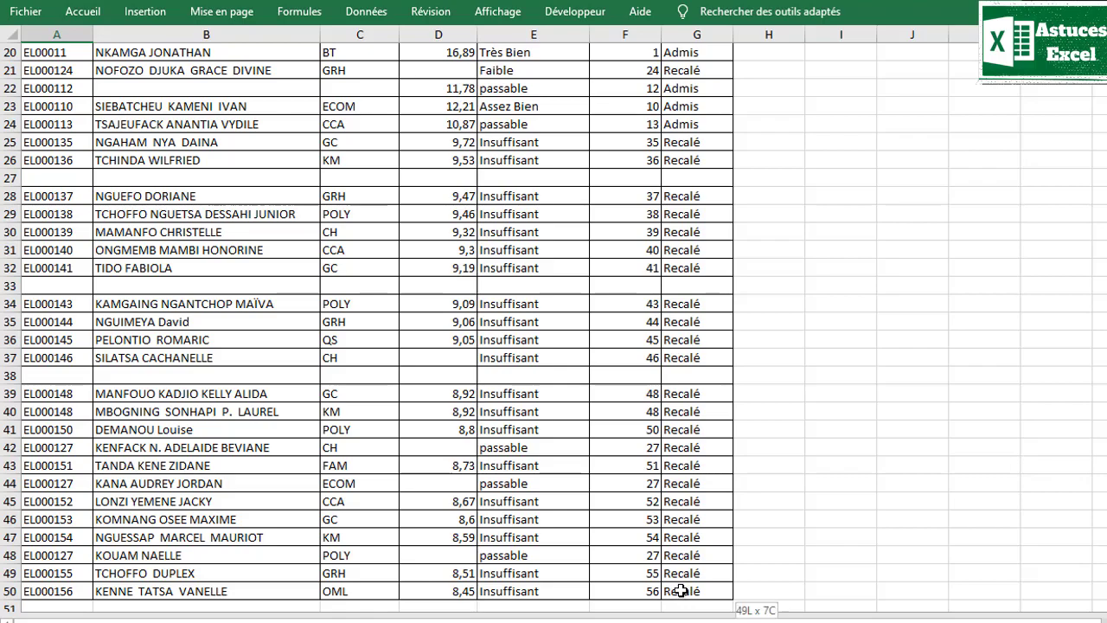
{"action": "left_click", "coordinate": [682, 591], "text": "shift"}
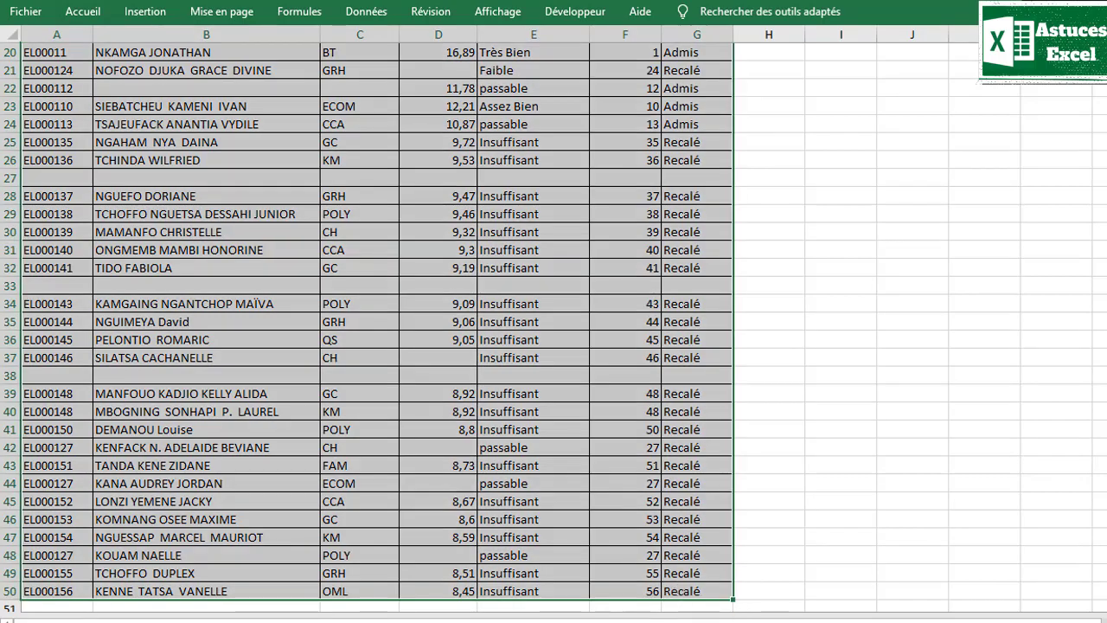
{"action": "scroll", "coordinate": [498, 158], "scroll_direction": "up", "scroll_amount": 3}
{"action": "scroll", "coordinate": [497, 158], "scroll_direction": "up", "scroll_amount": 3}
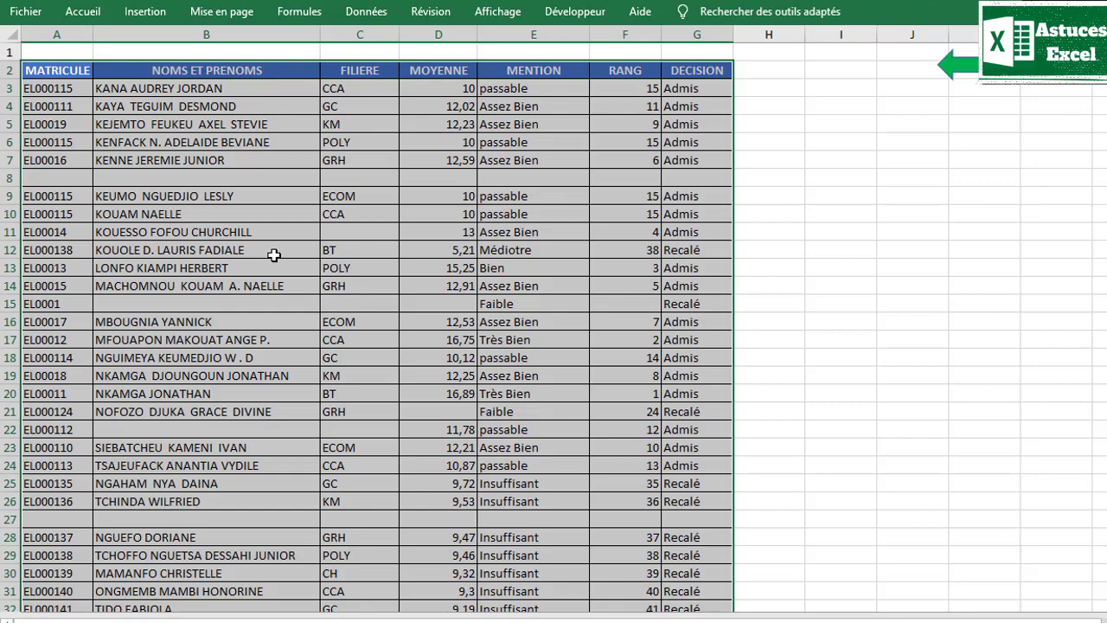
{"action": "key", "text": "ctrl+l"}
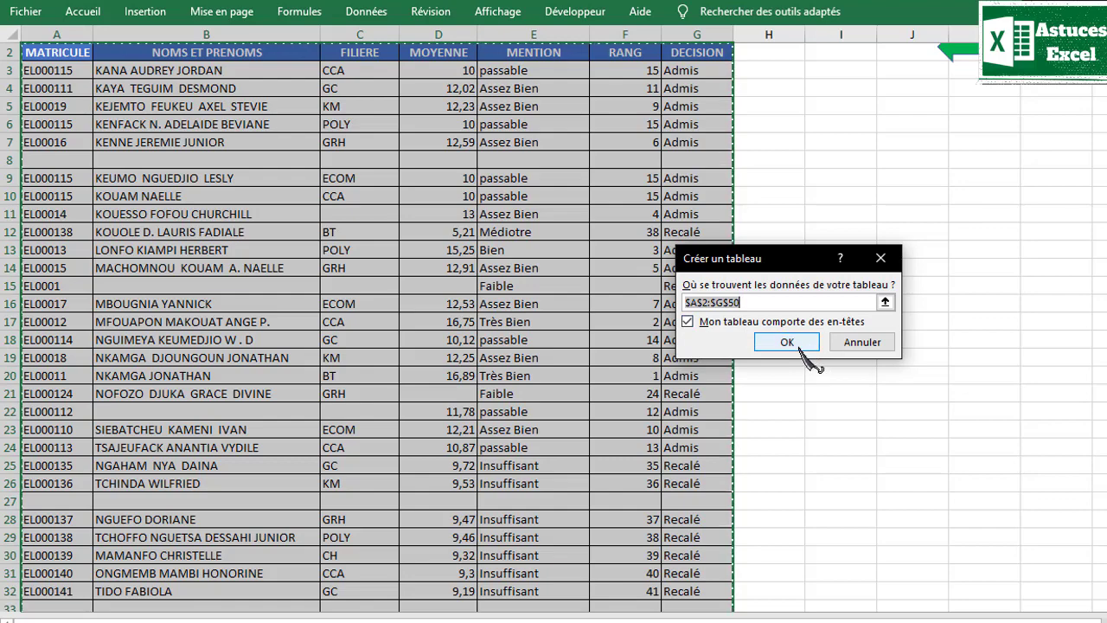
- Confirm converting A2:G50 into a formatted table with headers
{"action": "left_click", "coordinate": [797, 347]}
{"action": "scroll", "coordinate": [501, 178], "scroll_direction": "up", "scroll_amount": 1}
{"action": "left_click", "coordinate": [502, 178]}
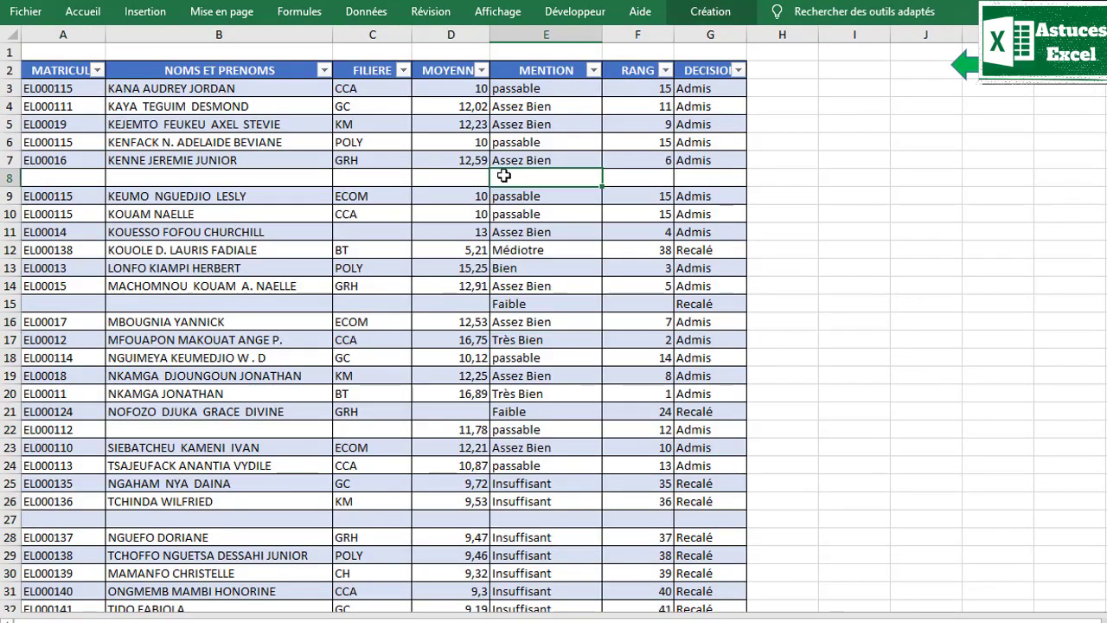
{"action": "left_click", "coordinate": [368, 160]}
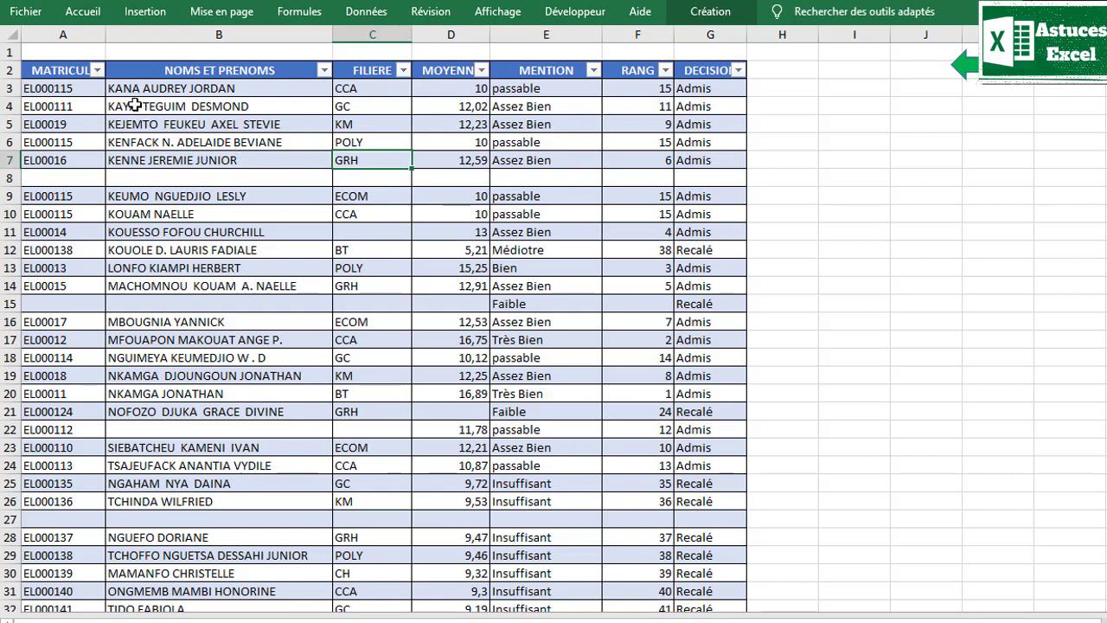
- Filter the MATRICULE column to show only (Vides) rows
{"action": "left_click", "coordinate": [98, 70]}
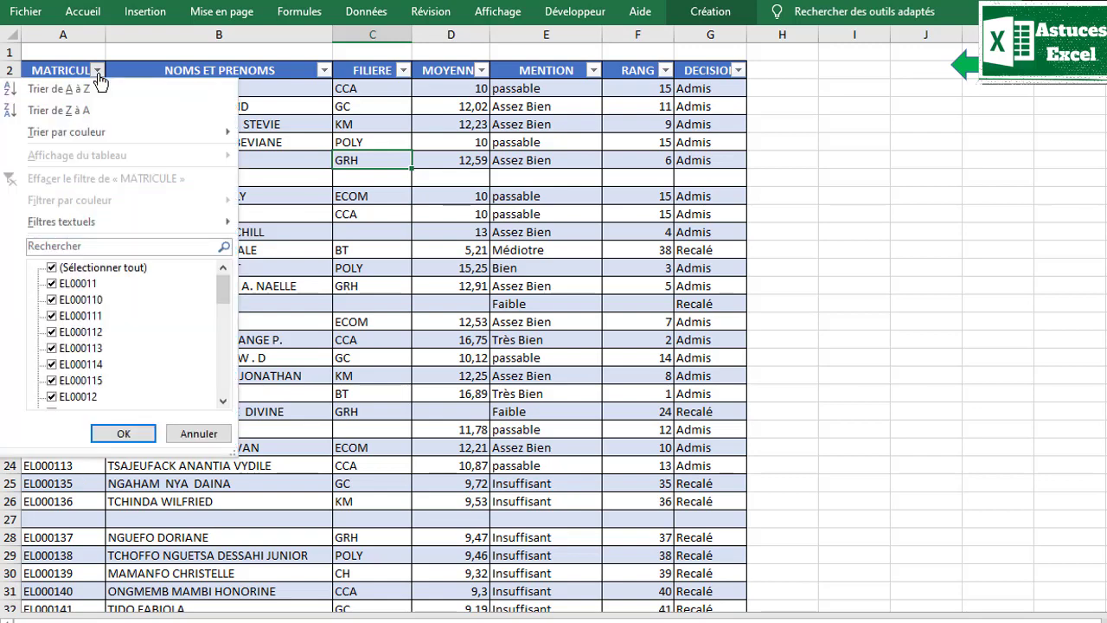
{"action": "left_click", "coordinate": [52, 268]}
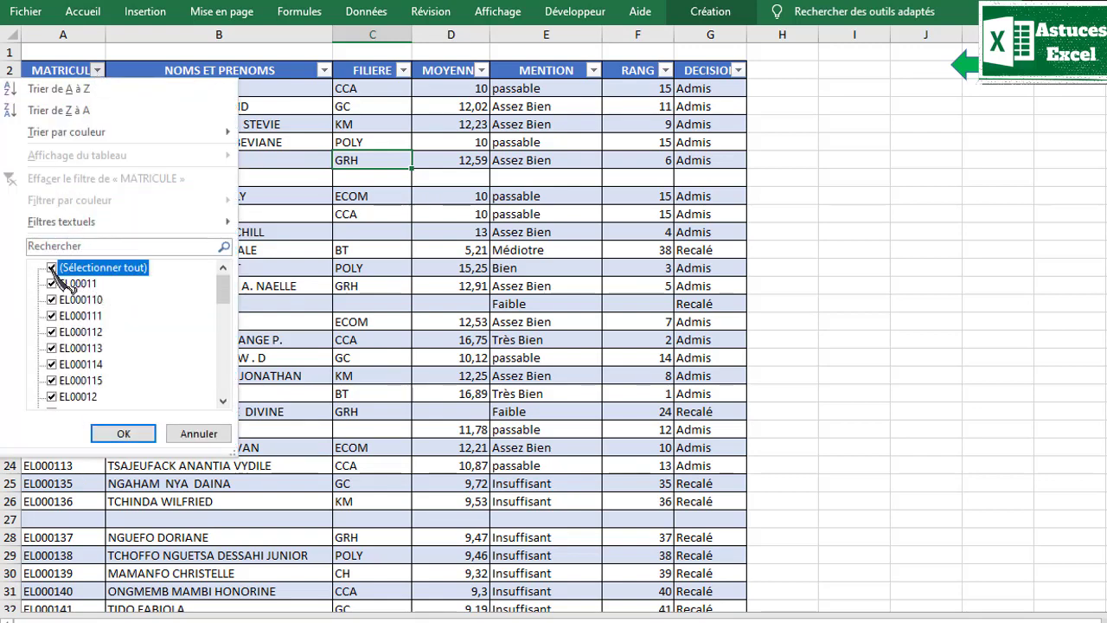
{"action": "left_click_drag", "start_coordinate": [223, 294], "coordinate": [223, 393]}
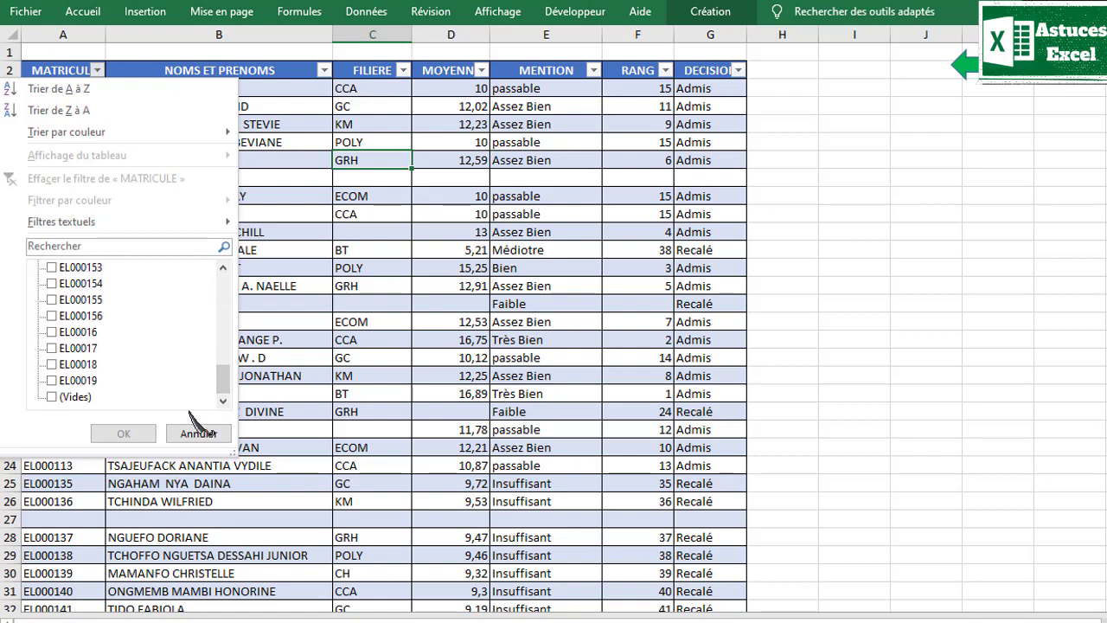
{"action": "left_click", "coordinate": [52, 396]}
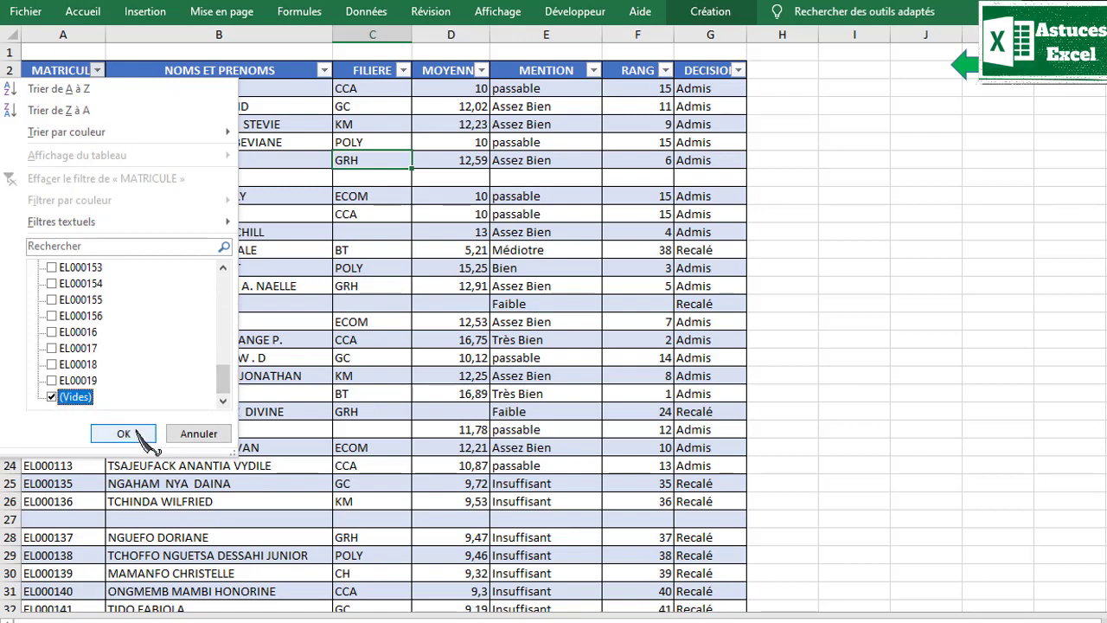
{"action": "left_click", "coordinate": [136, 425]}
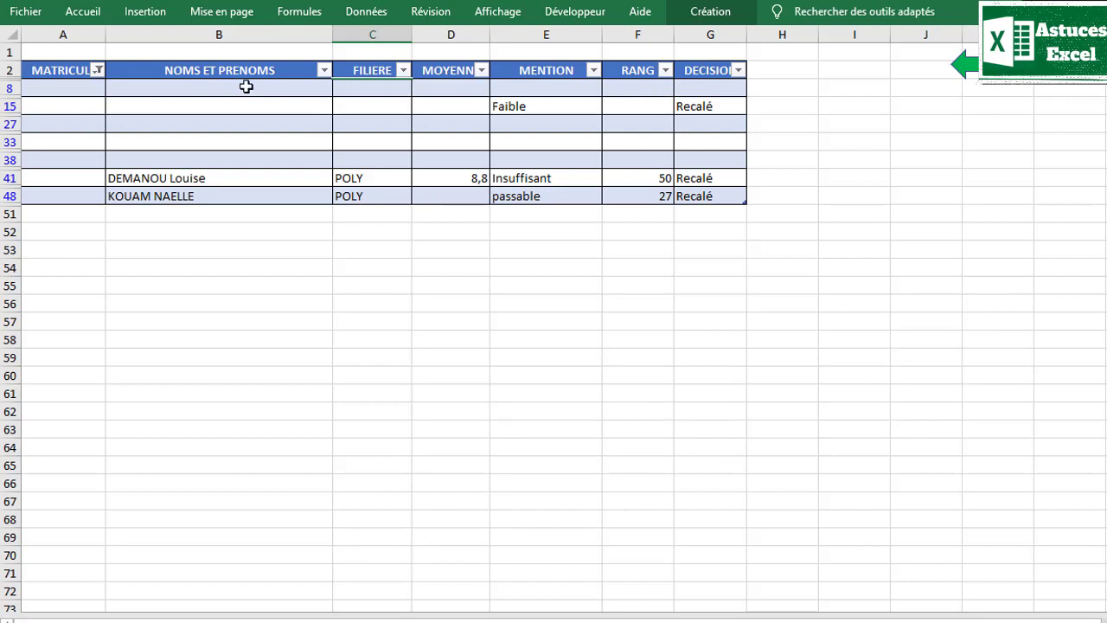
- Clear the MATRICULE filter to show all rows, then select cell H2
{"action": "left_click", "coordinate": [99, 71]}
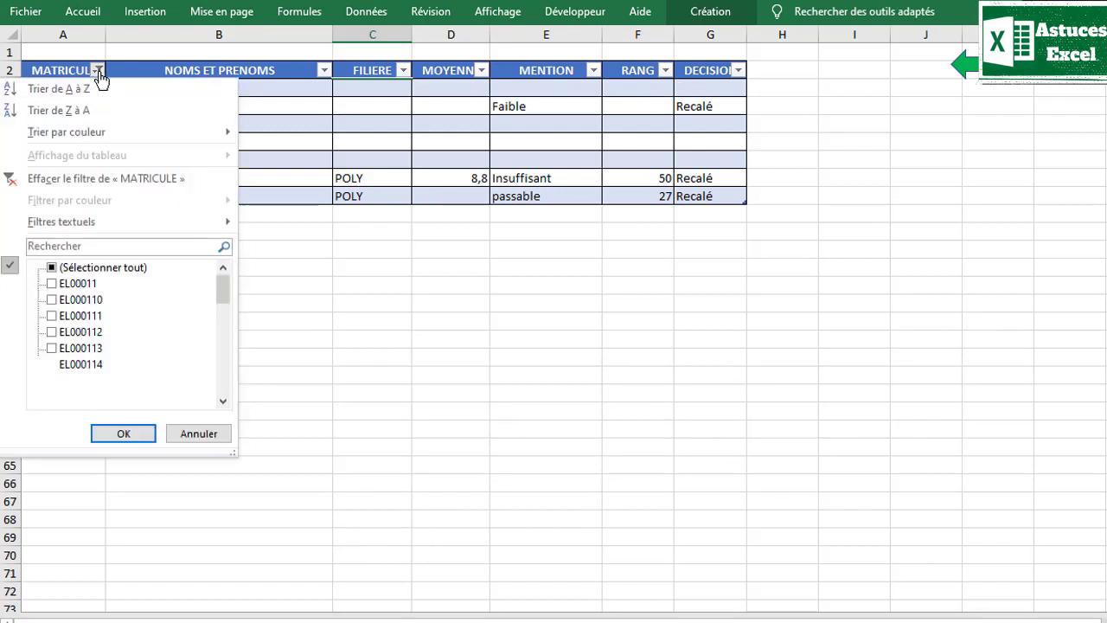
{"action": "left_click", "coordinate": [76, 180]}
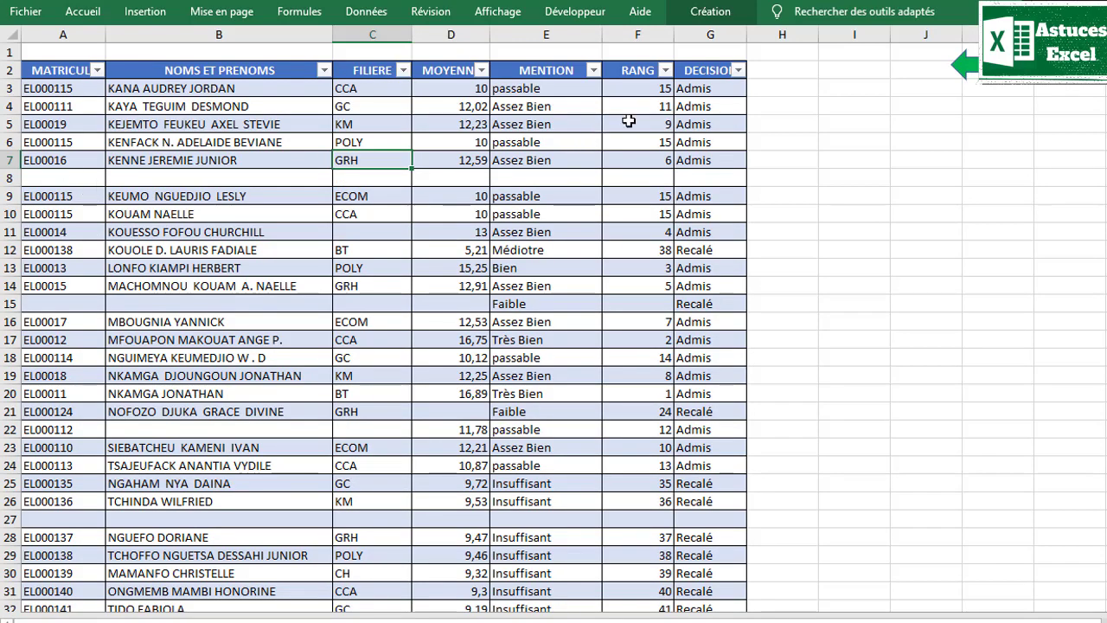
{"action": "left_click", "coordinate": [785, 70]}
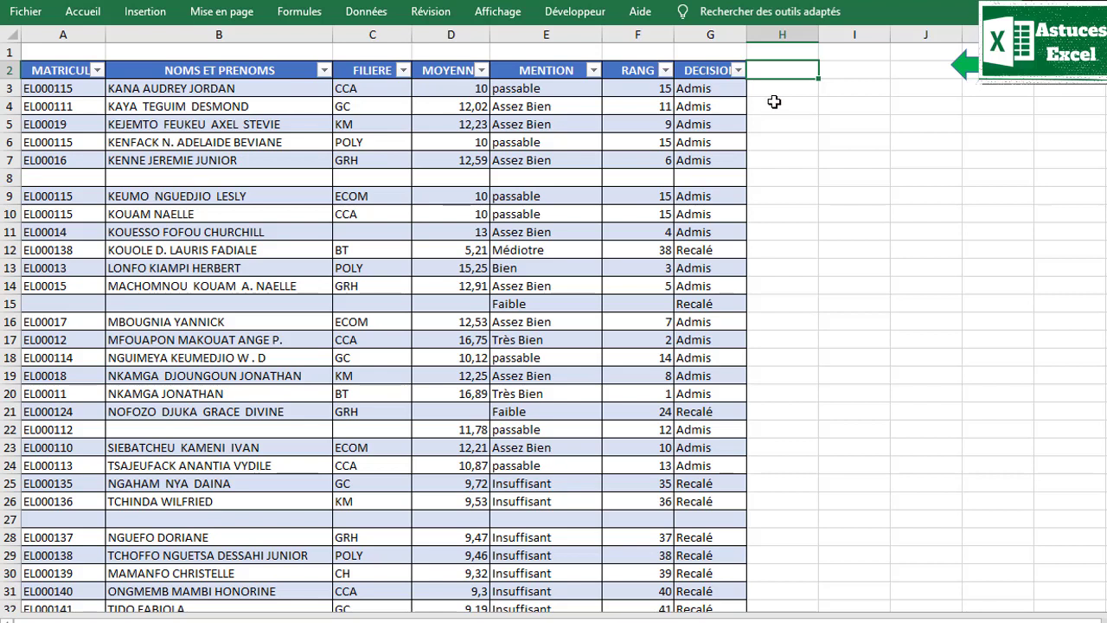
- Add a 'cellule vide' header in H2 and fill it with =NBVAL over MATRICULE to DECISION
{"action": "type", "text": "cellule "}
{"action": "type", "text": "vide"}
{"action": "key", "text": "Return"}
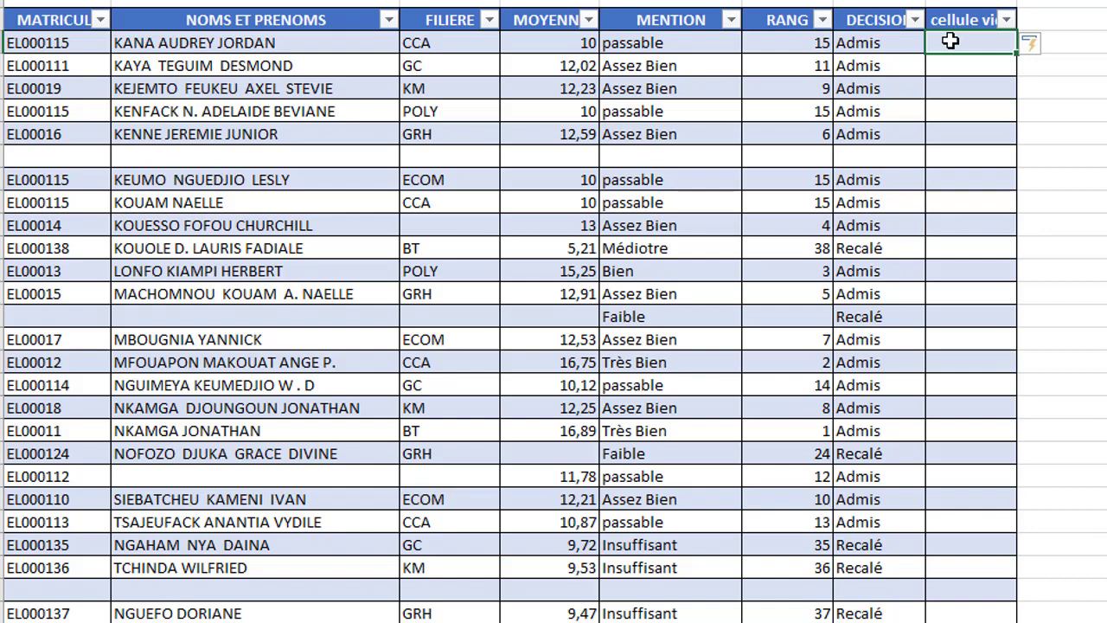
{"action": "type", "text": "=nbv"}
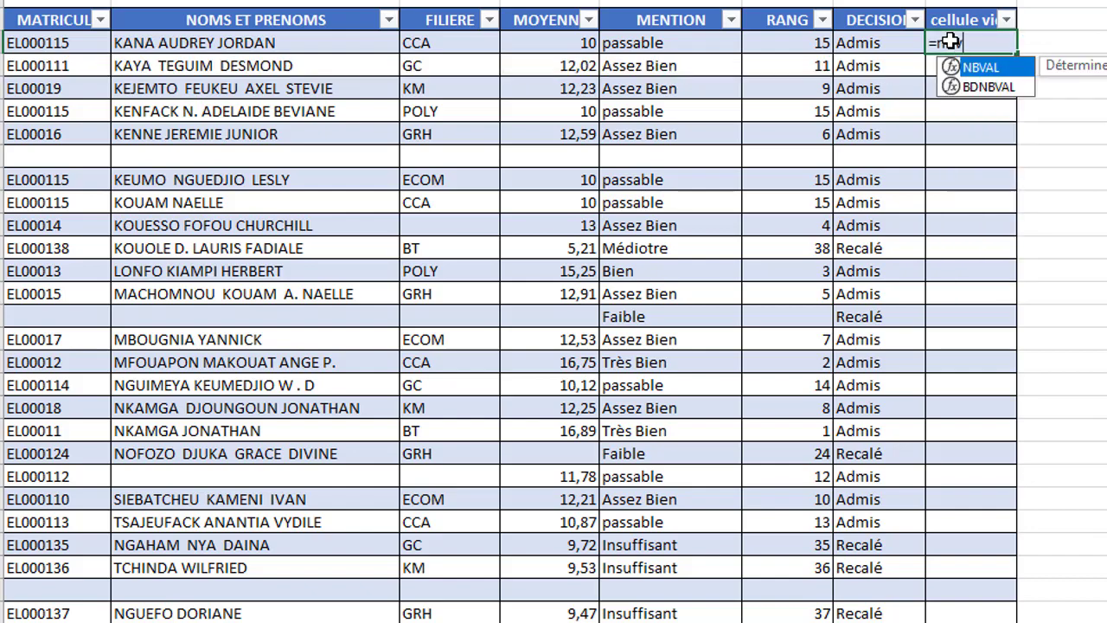
{"action": "key", "text": "Tab"}
{"action": "mouse_move", "coordinate": [58, 42]}
{"action": "left_mouse_down"}
{"action": "mouse_move", "coordinate": [490, 60]}
{"action": "mouse_move", "coordinate": [817, 41]}
{"action": "left_mouse_up"}
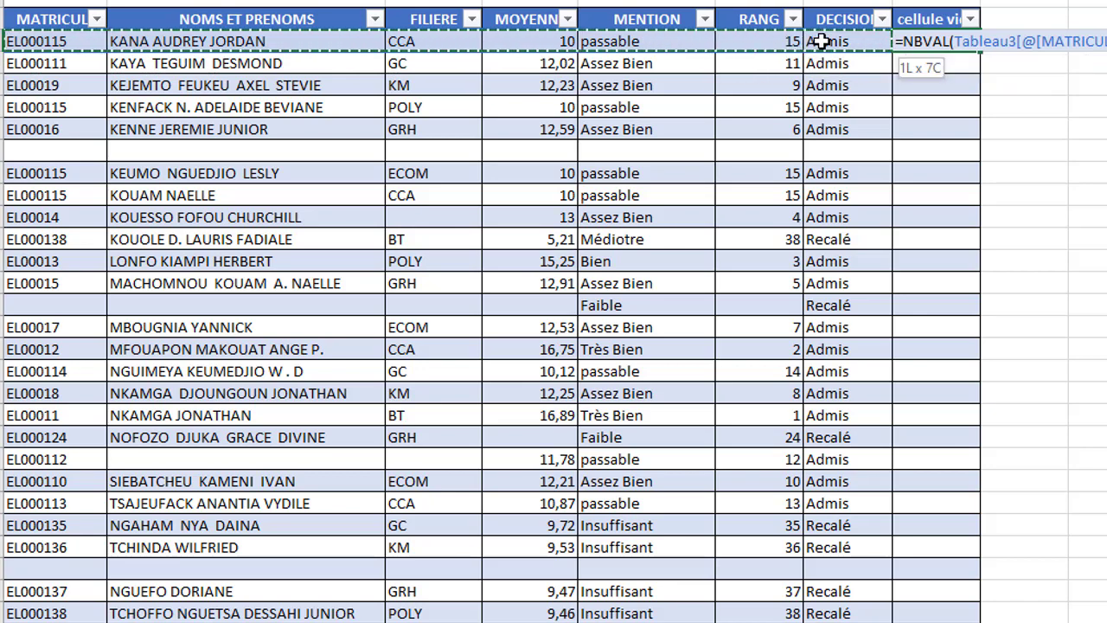
{"action": "key", "text": "Return"}
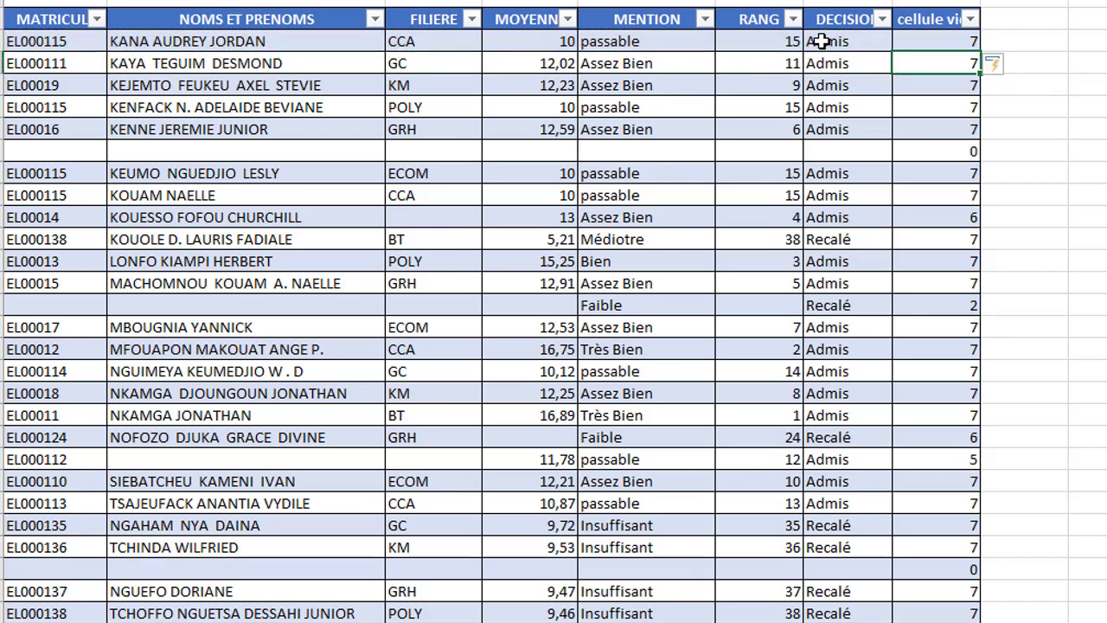
- Check the cellule vide counts, confirming 0 for the fully blank rows
{"action": "left_click", "coordinate": [948, 41]}
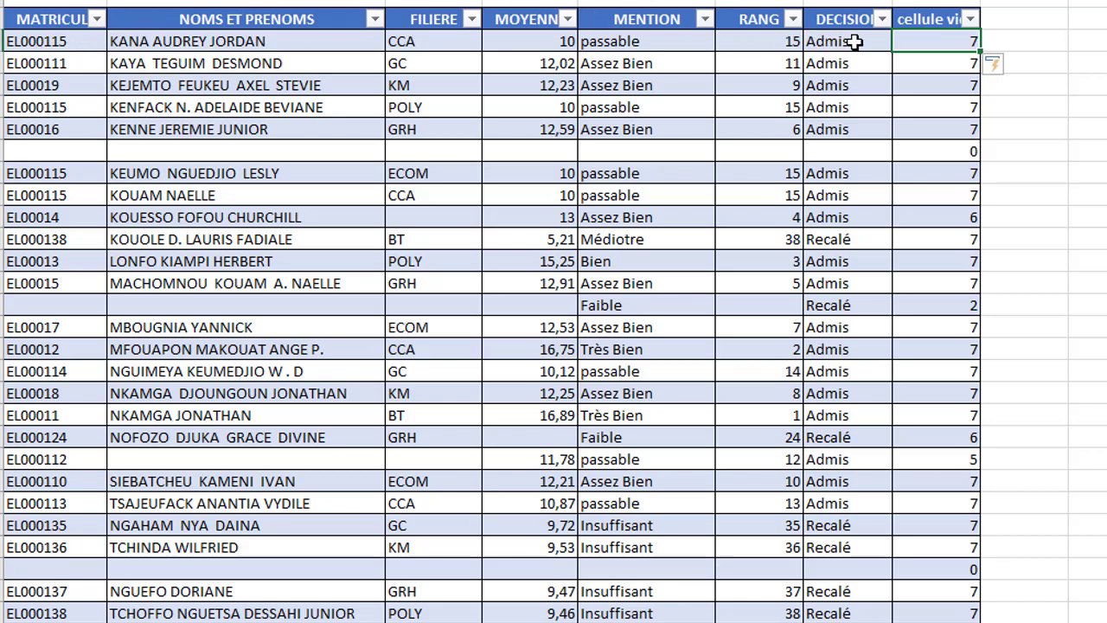
{"action": "left_click", "coordinate": [944, 146]}
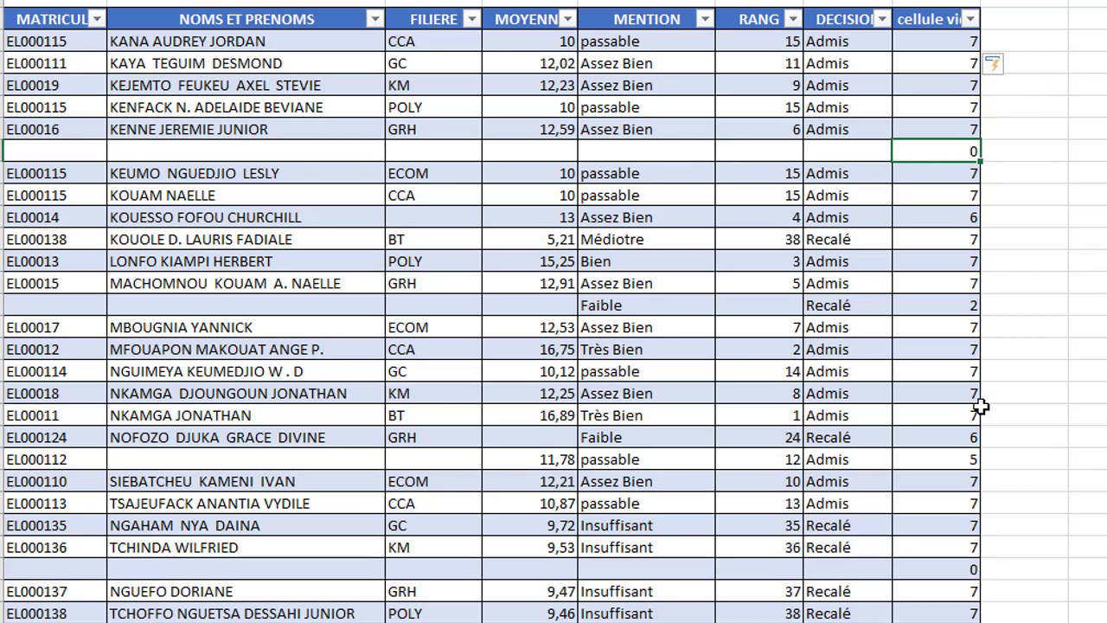
{"action": "left_click", "coordinate": [927, 572]}
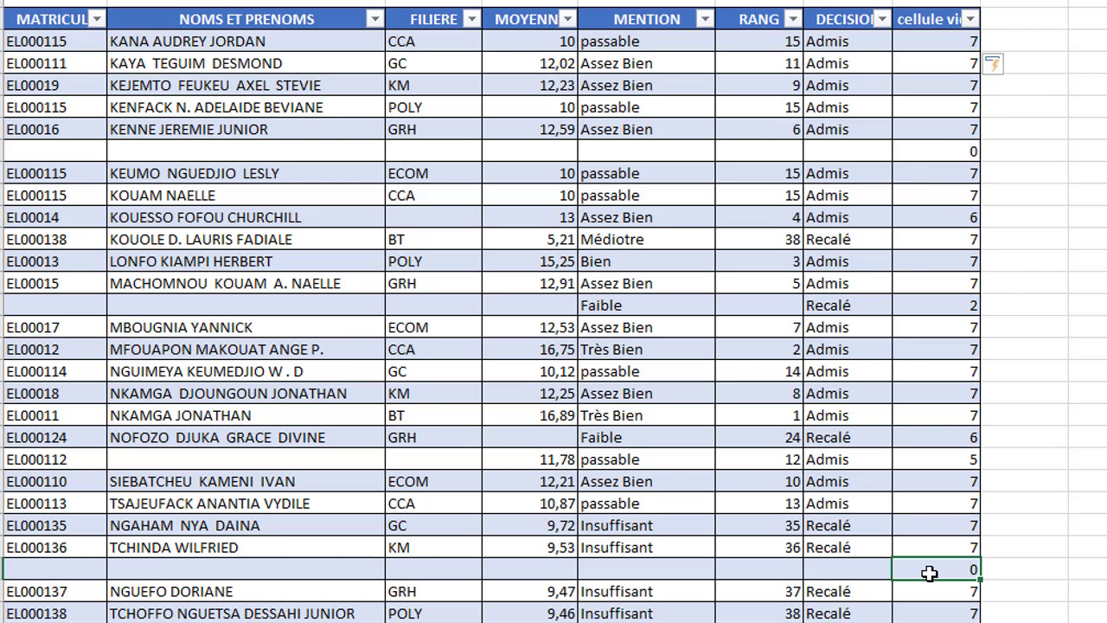
- Filter the cellule vide column to show only rows with value 0
{"action": "left_click", "coordinate": [970, 21]}
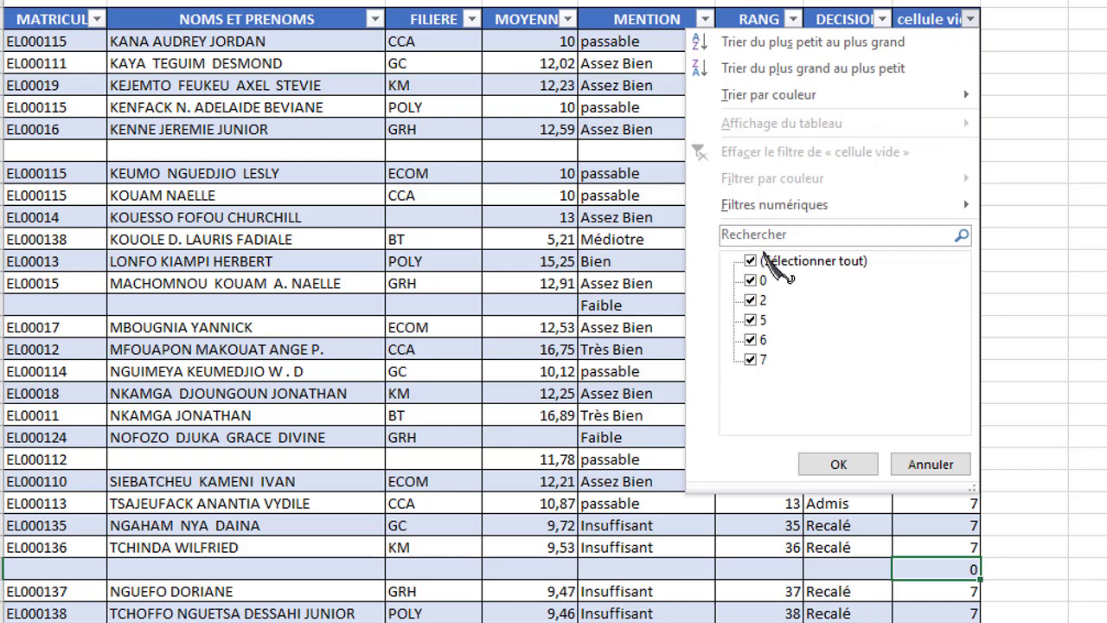
{"action": "left_click", "coordinate": [750, 262]}
{"action": "left_click", "coordinate": [750, 280]}
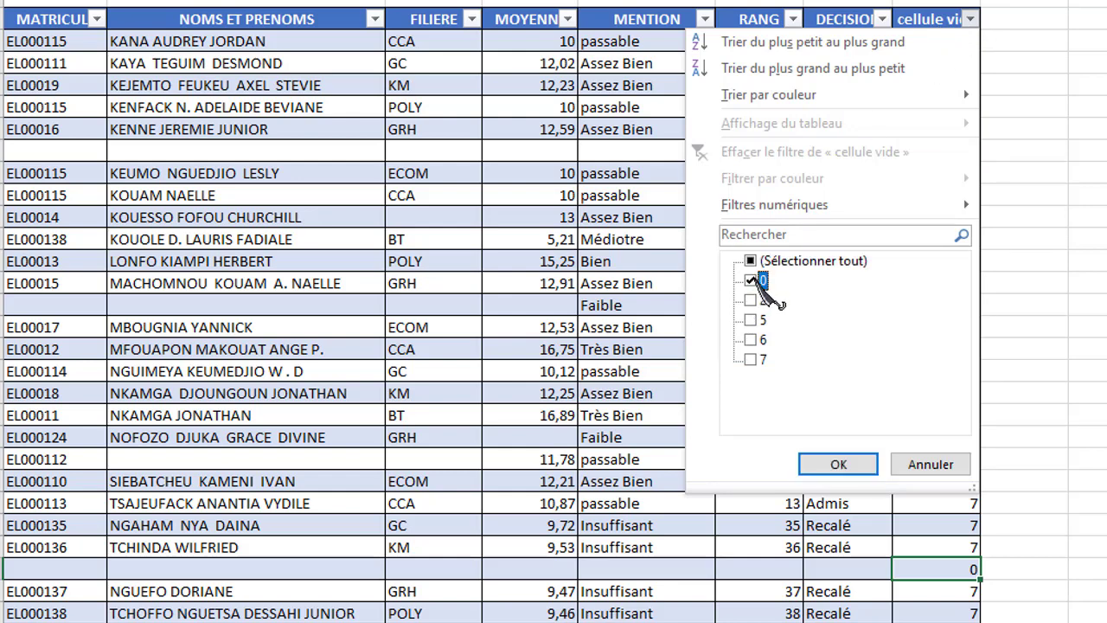
{"action": "left_click", "coordinate": [839, 465]}
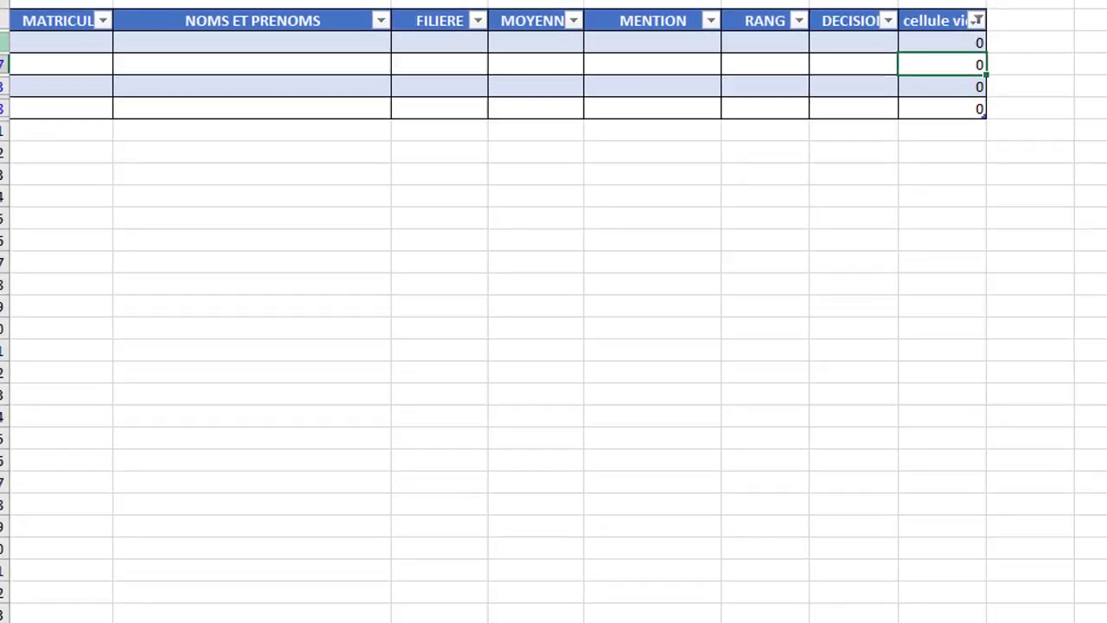
- Select the four filtered blank rows by their headers and delete them with Ctrl+-
{"action": "left_click_drag", "start_coordinate": [11, 47], "coordinate": [7, 115]}
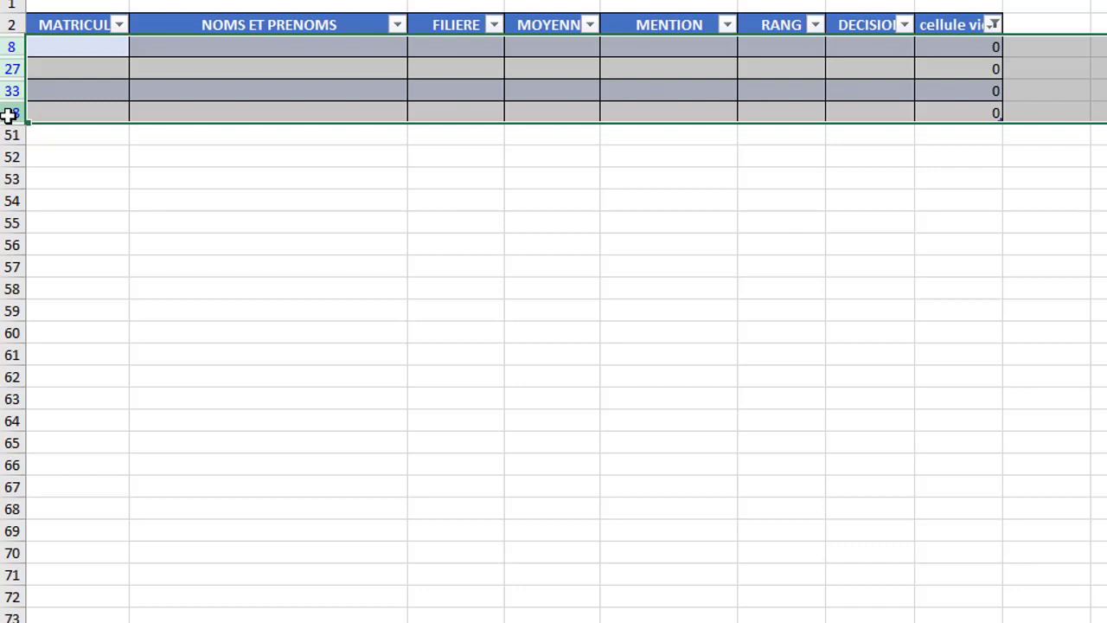
{"action": "key", "text": "ctrl+minus"}
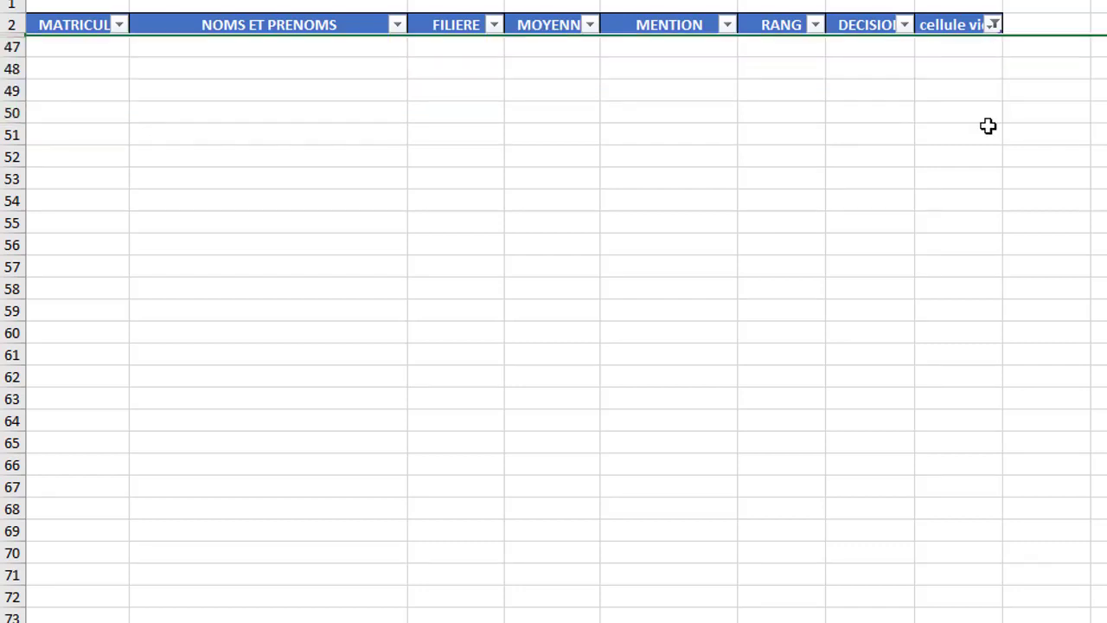
- Clear the 'cellule vide' filter so every remaining student row shows again
{"action": "left_click", "coordinate": [993, 26]}
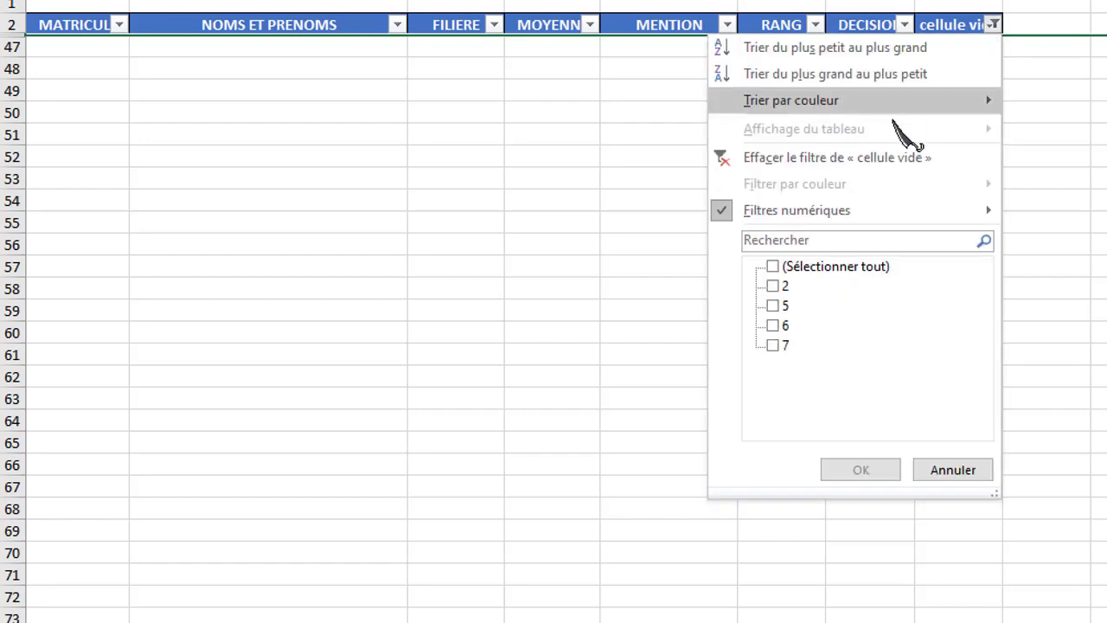
{"action": "left_click", "coordinate": [870, 160]}
{"action": "left_click", "coordinate": [430, 288]}
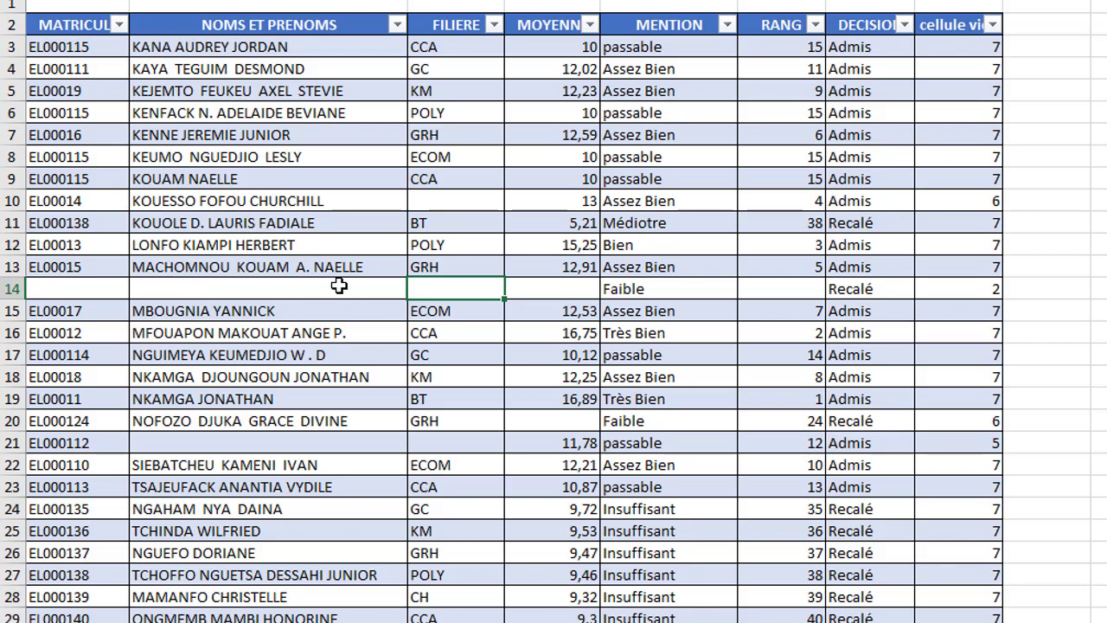
- Inspect the remaining rows by selecting the empty name cell in row 14, then D17
{"action": "left_click", "coordinate": [338, 285]}
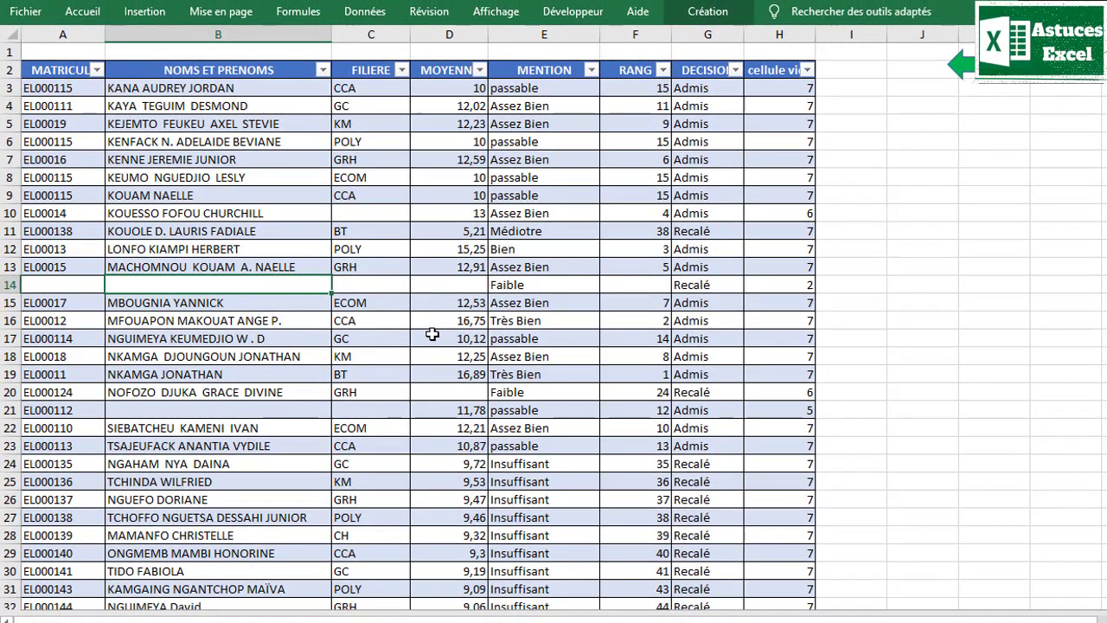
{"action": "left_click", "coordinate": [433, 335]}
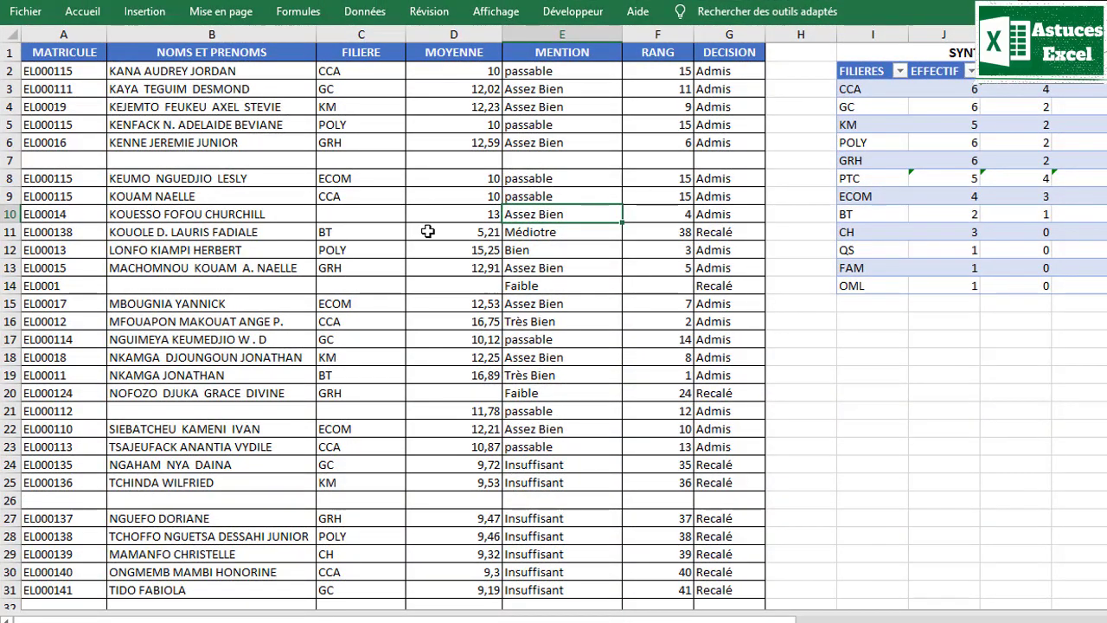
- Insert a blank column at H and give it the header 'c;v' in H1
{"action": "left_click", "coordinate": [524, 141]}
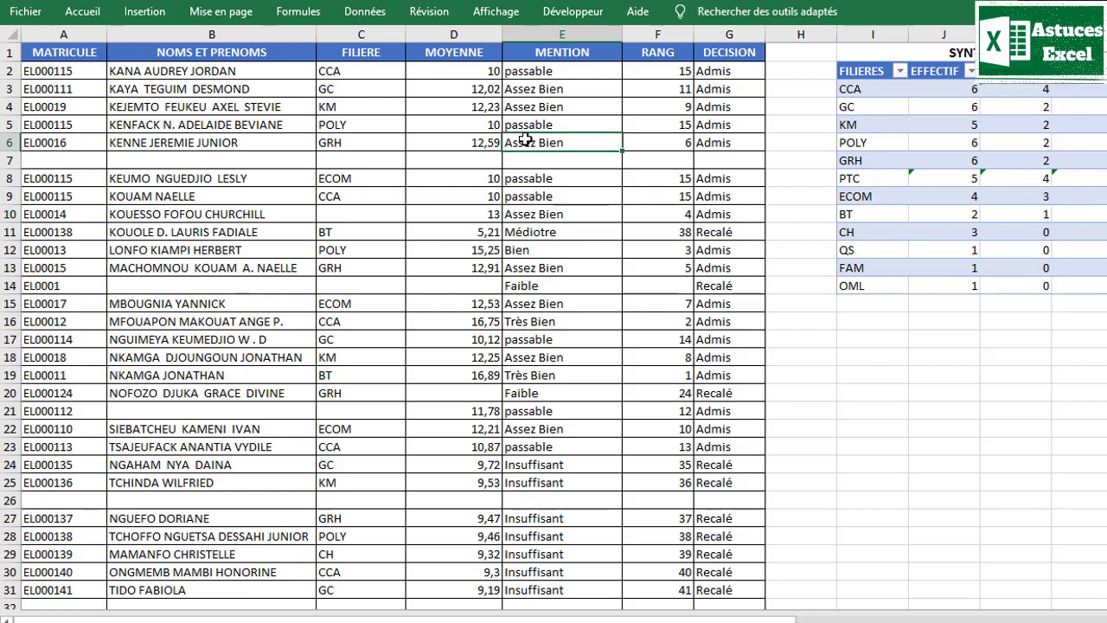
{"action": "right_click", "coordinate": [794, 34]}
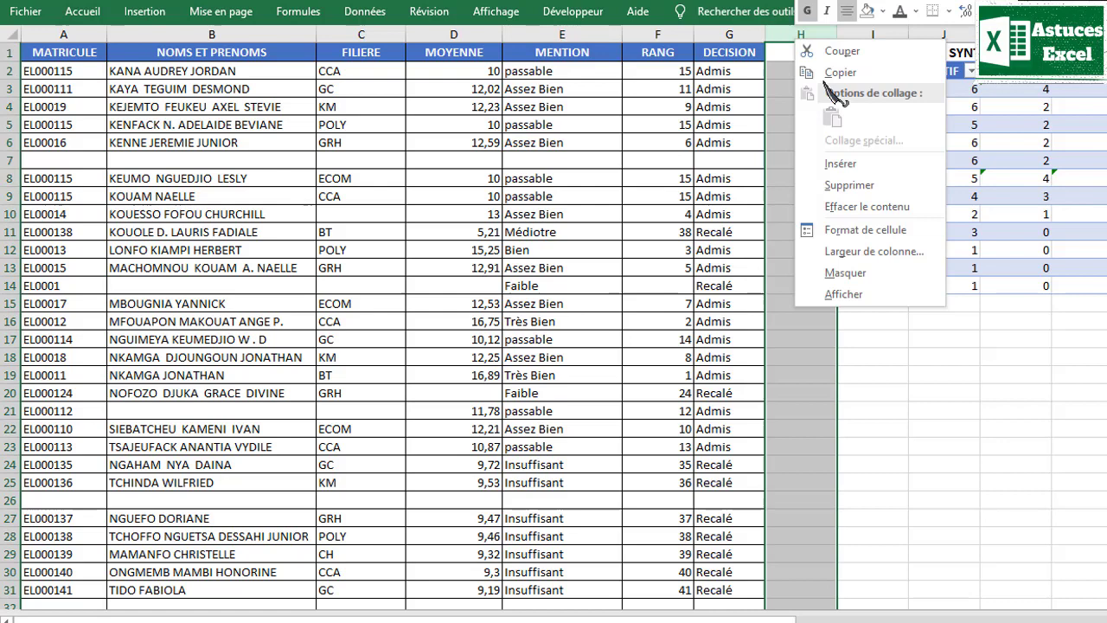
{"action": "left_click", "coordinate": [874, 170]}
{"action": "left_click", "coordinate": [783, 57]}
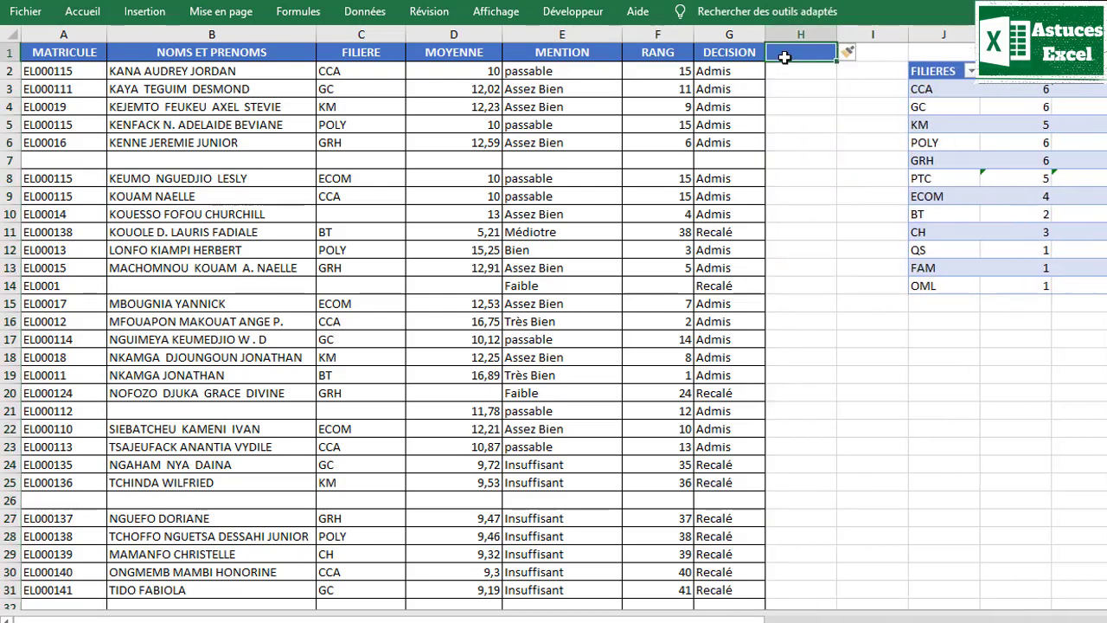
{"action": "type", "text": "c;v"}
{"action": "key", "text": "Return"}
{"action": "type", "text": "="}
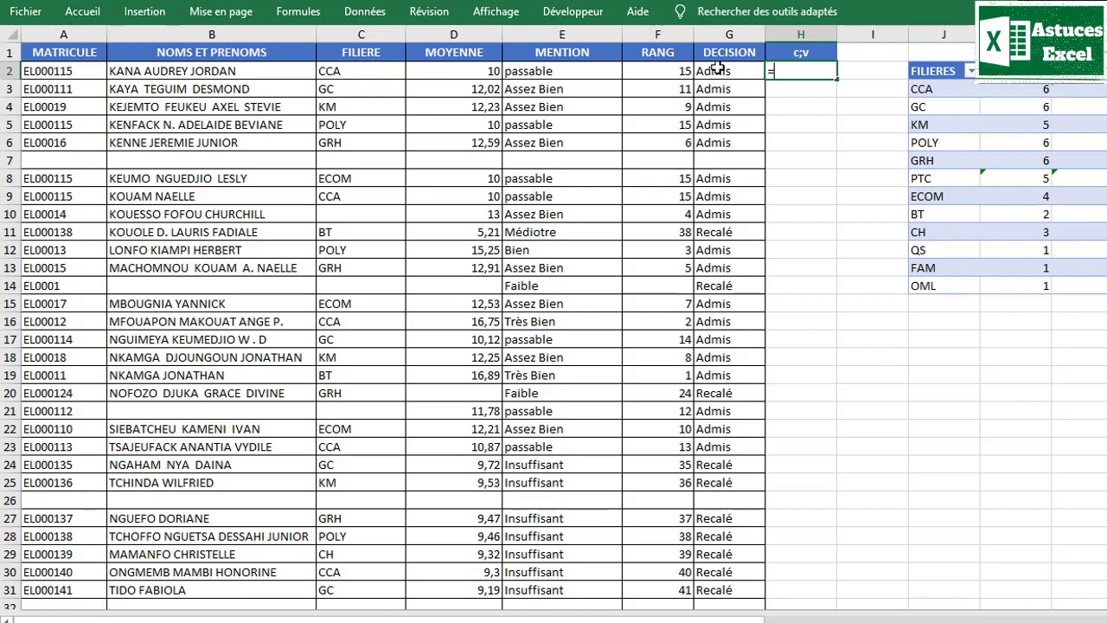
- Enter an NB.VIDE formula in H2 over the row's cells and fill it down to H6
{"action": "type", "text": "nb"}
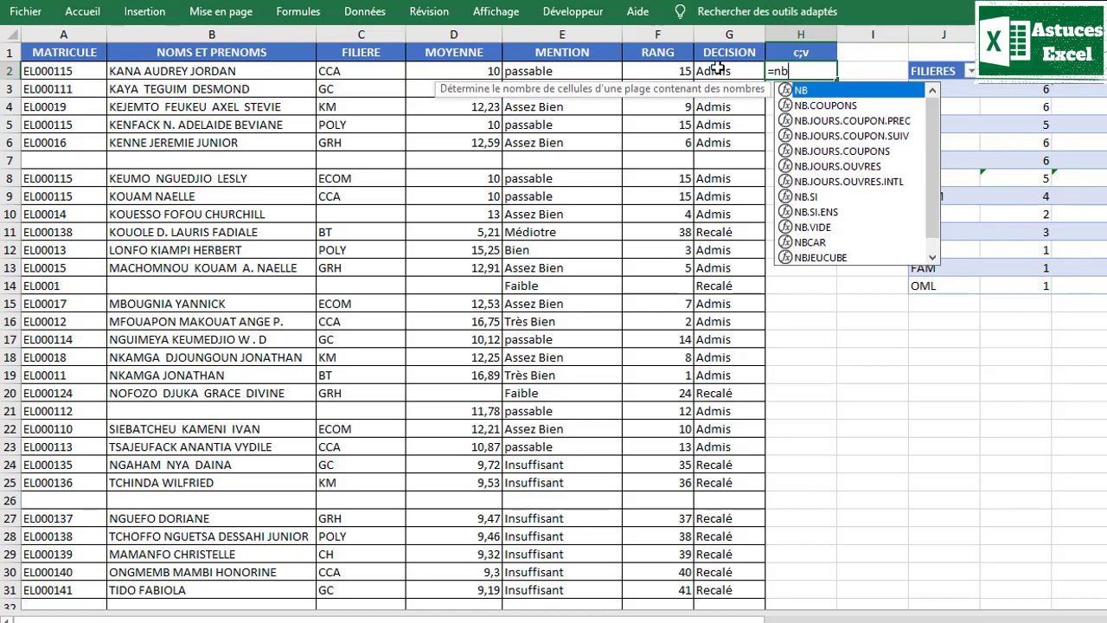
{"action": "double_click", "coordinate": [817, 228]}
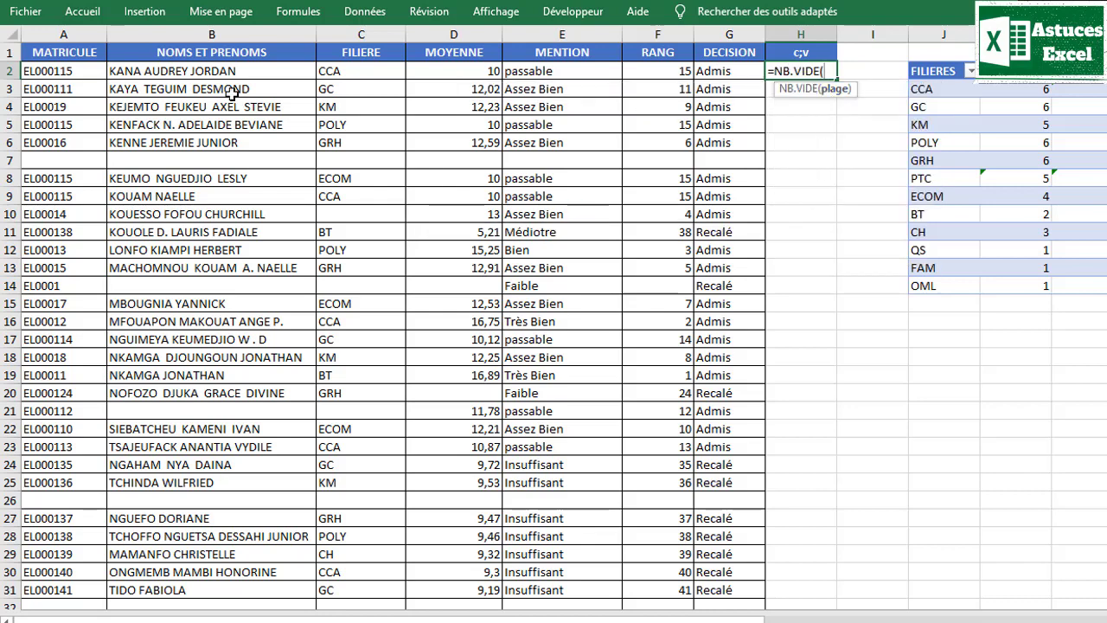
{"action": "mouse_move", "coordinate": [87, 73]}
{"action": "left_mouse_down"}
{"action": "mouse_move", "coordinate": [782, 24]}
{"action": "mouse_move", "coordinate": [737, 71]}
{"action": "left_mouse_up"}
{"action": "key", "text": "Return"}
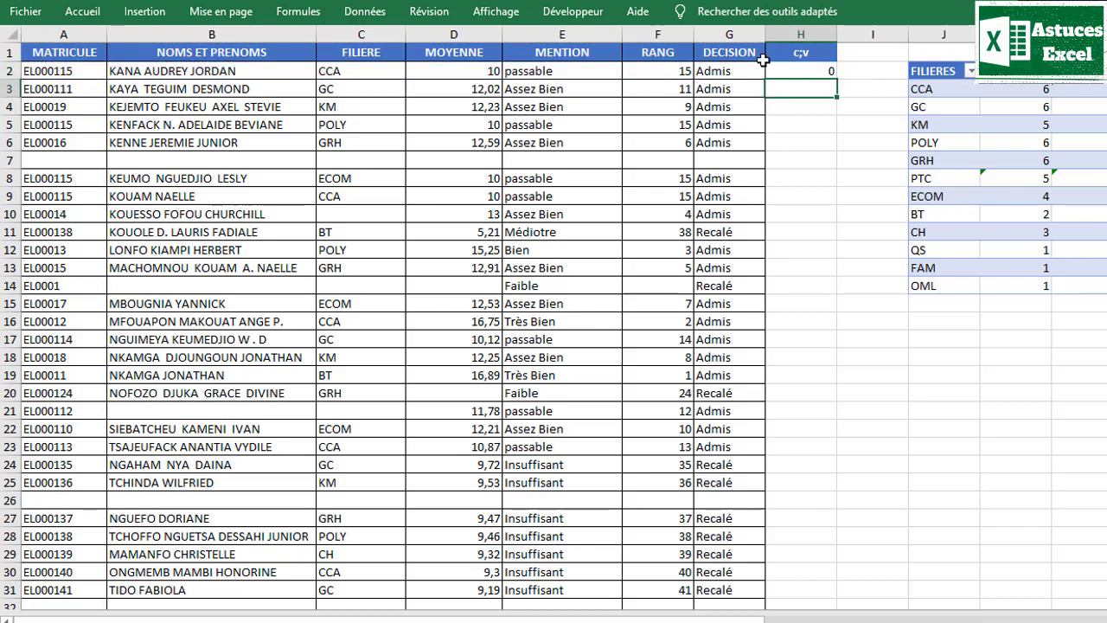
{"action": "left_click", "coordinate": [818, 69]}
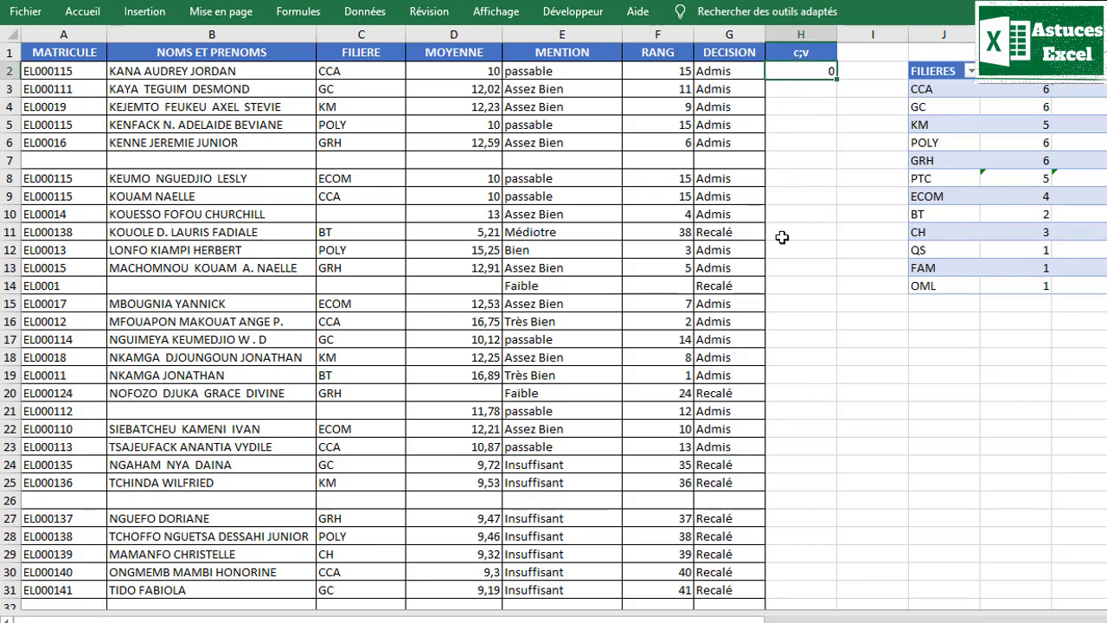
{"action": "double_click", "coordinate": [836, 79]}
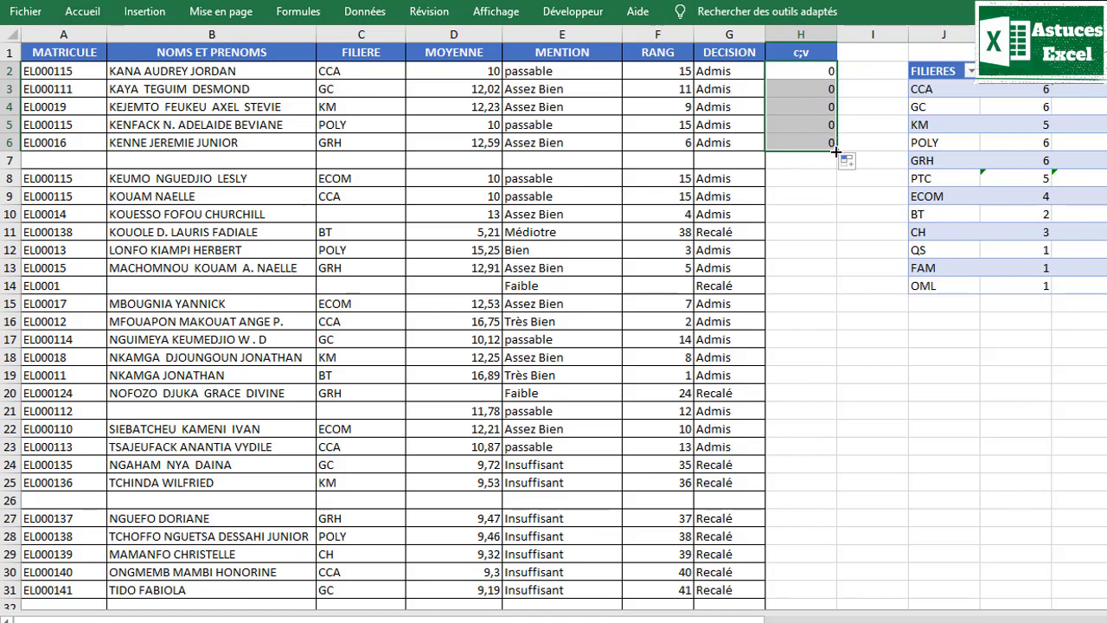
- Extend the NB.VIDE formula in column H down to row 49
{"action": "left_click_drag", "start_coordinate": [835, 150], "coordinate": [790, 604]}
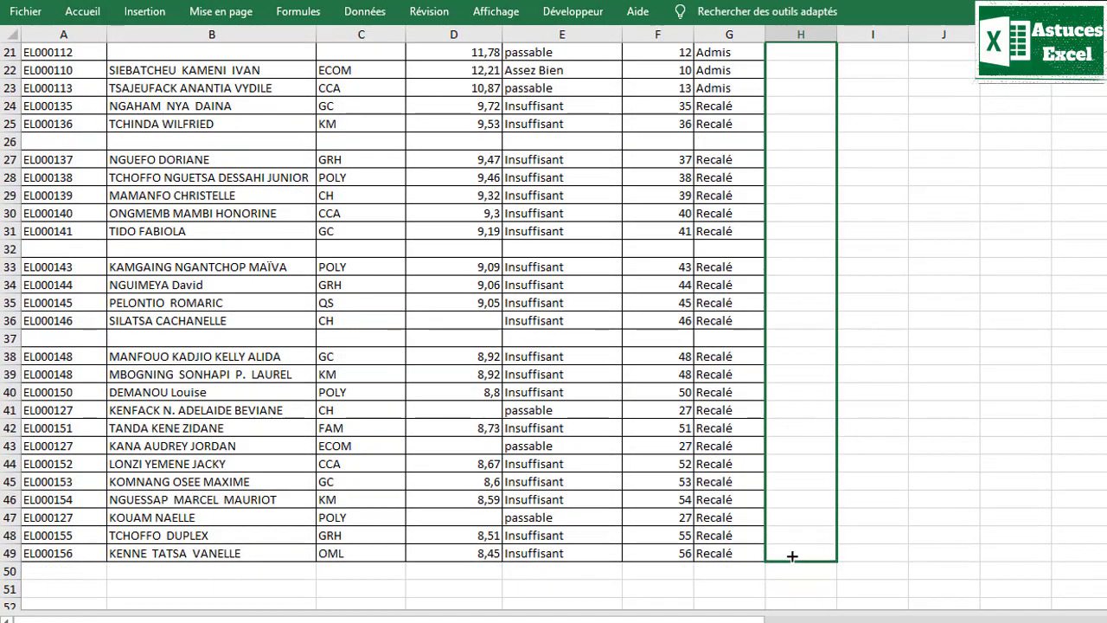
{"action": "left_click_drag", "start_coordinate": [789, 604], "coordinate": [793, 556]}
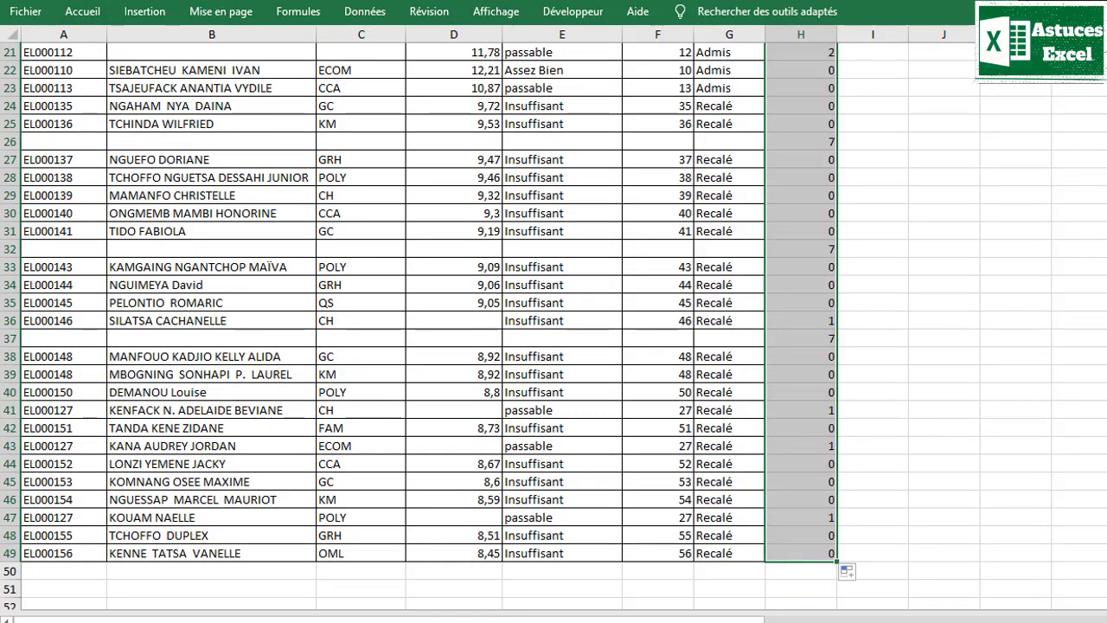
{"action": "scroll", "coordinate": [644, 179], "scroll_direction": "up", "scroll_amount": 7}
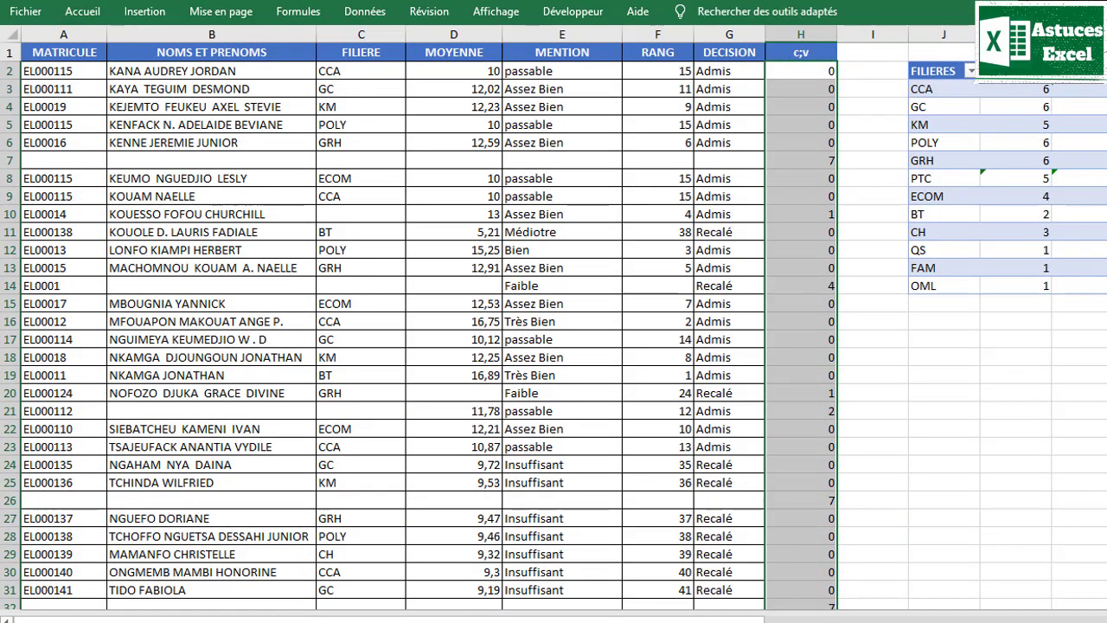
- Add filter dropdowns to header row A1:H1 using Trier et filtrer > Filtrer
{"action": "left_click", "coordinate": [64, 53]}
{"action": "left_click_drag", "start_coordinate": [64, 53], "coordinate": [791, 46]}
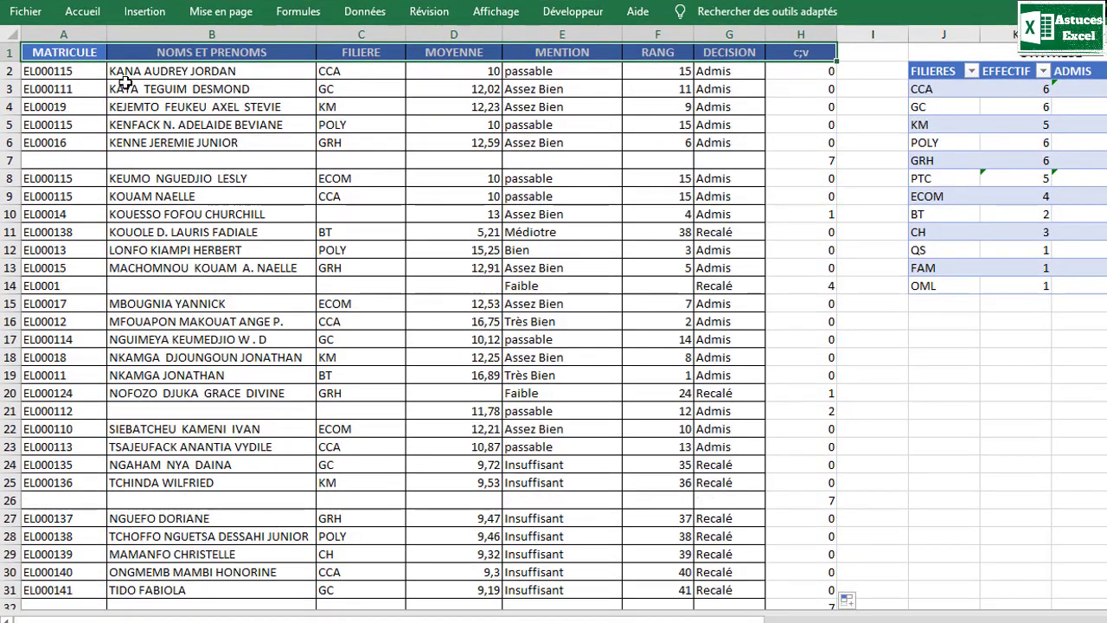
{"action": "left_click", "coordinate": [82, 12]}
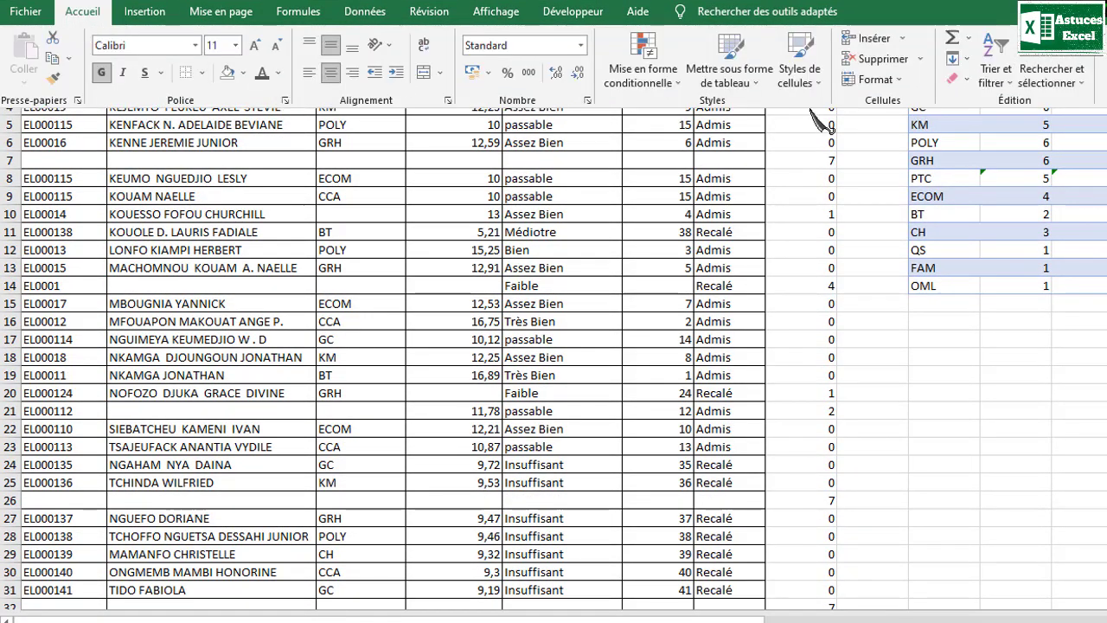
{"action": "left_click", "coordinate": [995, 69]}
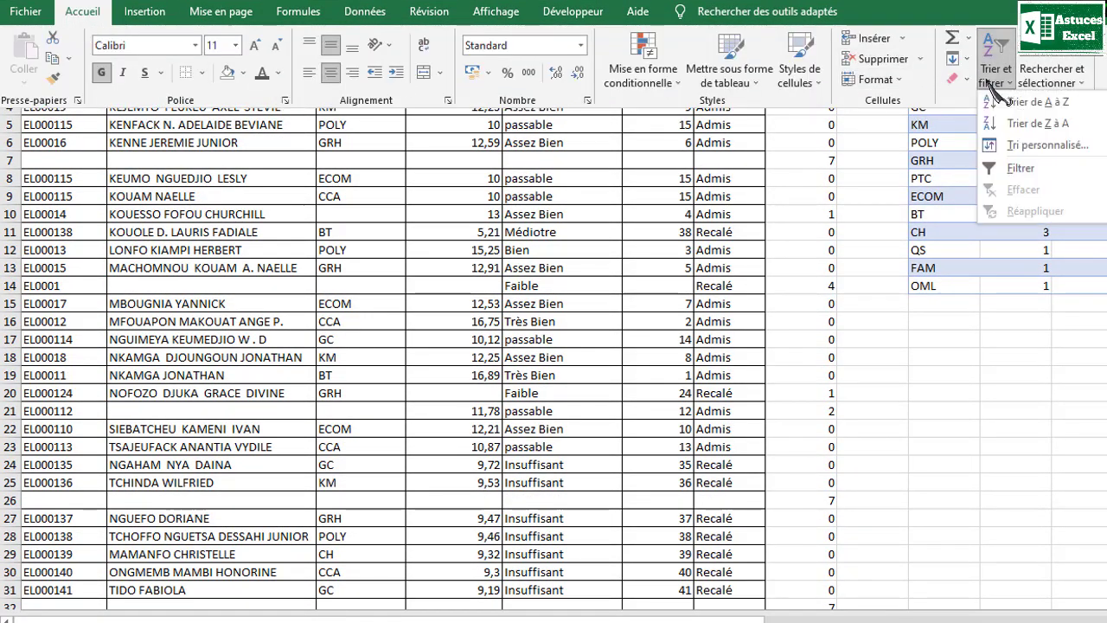
{"action": "left_click", "coordinate": [1038, 173]}
{"action": "left_click", "coordinate": [571, 130]}
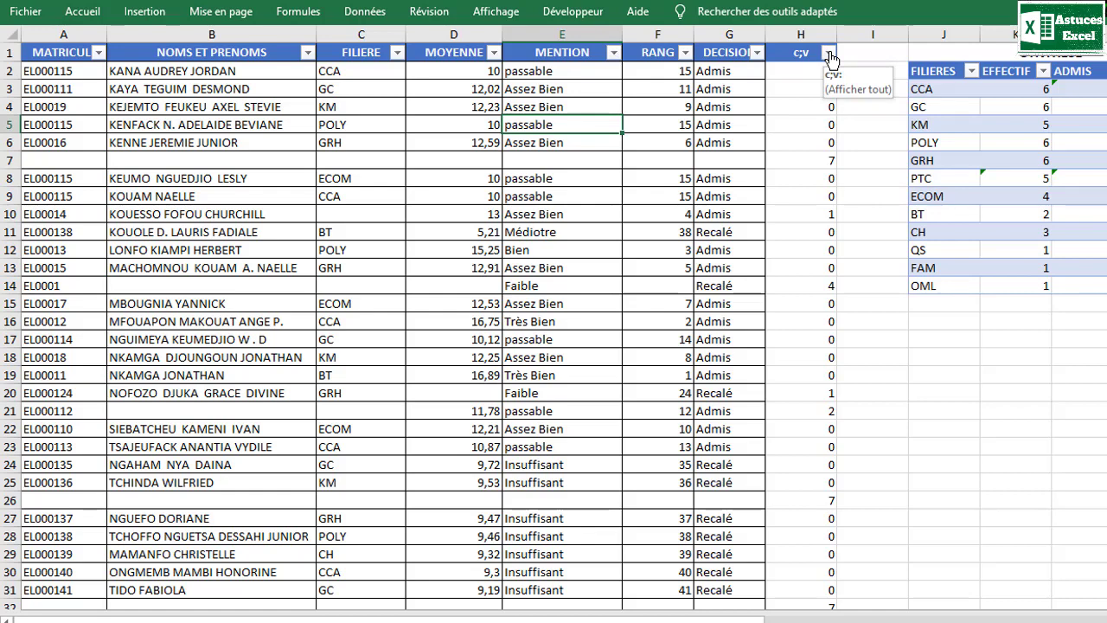
- Sort by c;v largest to smallest and select the blank block A2:H5
{"action": "left_click", "coordinate": [829, 54]}
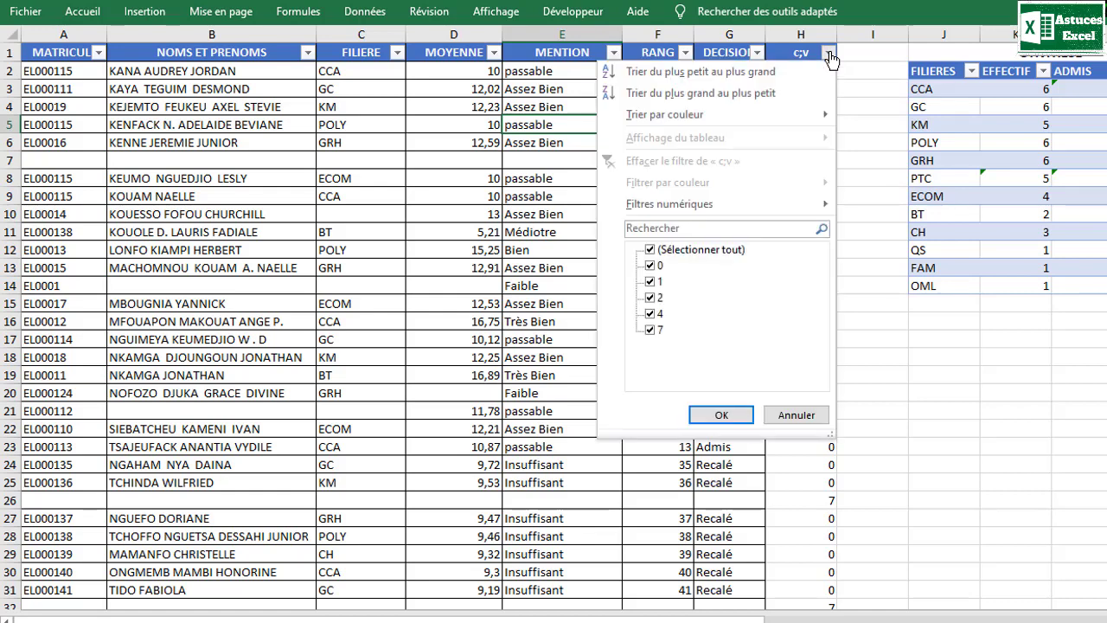
{"action": "left_click", "coordinate": [714, 93]}
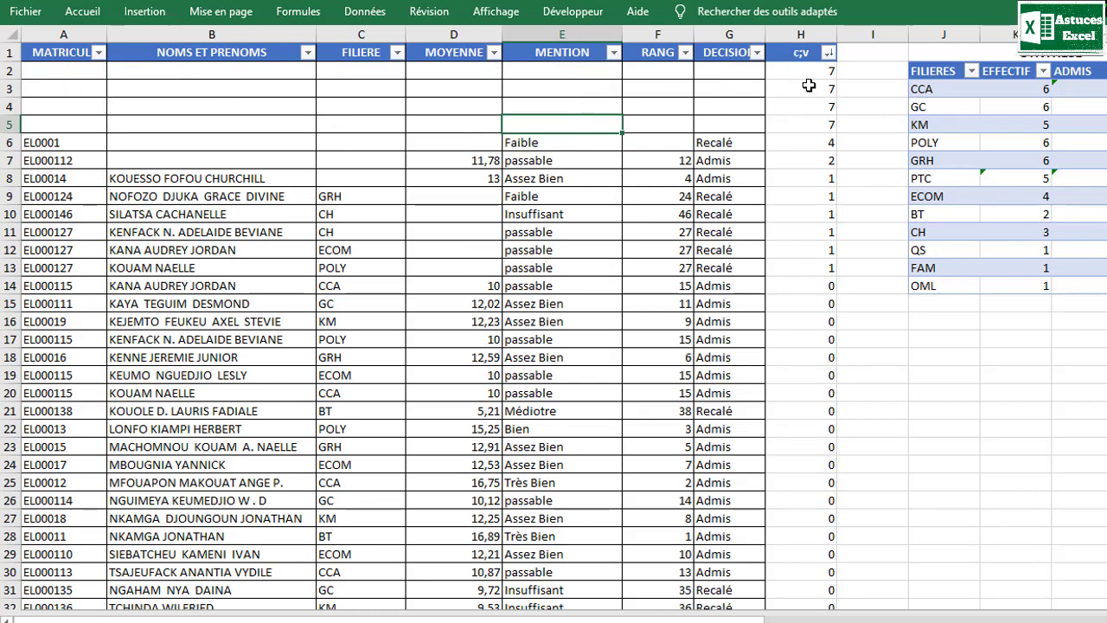
{"action": "left_click_drag", "start_coordinate": [823, 125], "coordinate": [92, 74]}
{"action": "left_click", "coordinate": [92, 82]}
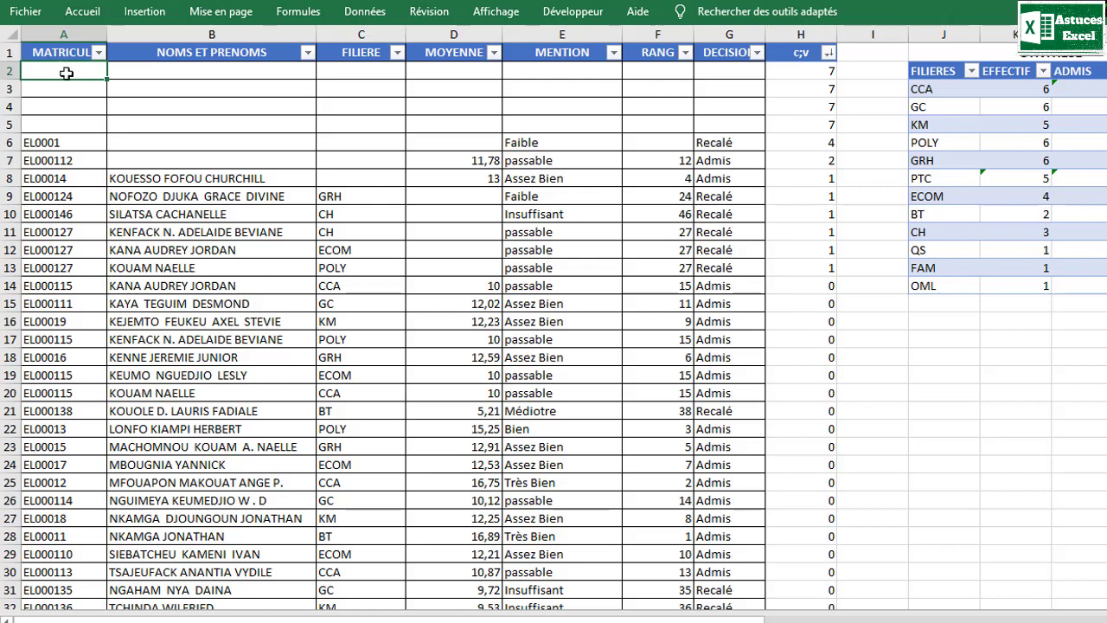
{"action": "mouse_move", "coordinate": [67, 73]}
{"action": "left_mouse_down"}
{"action": "mouse_move", "coordinate": [682, 73]}
{"action": "mouse_move", "coordinate": [782, 122]}
{"action": "left_mouse_up"}
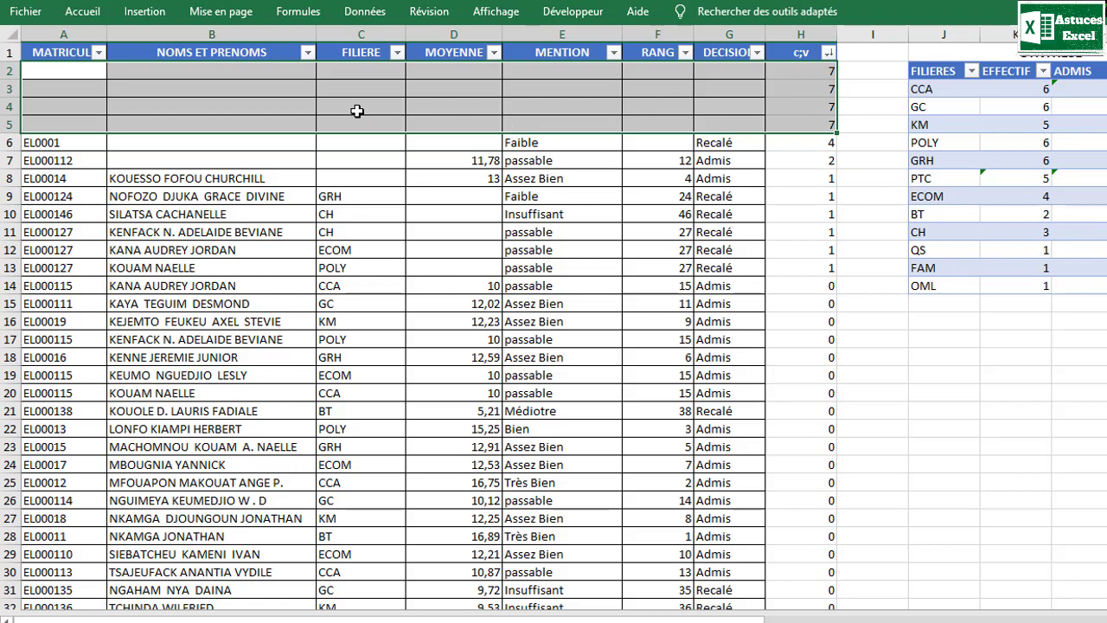
- Delete cells A2:H5, shifting cells up, then click back into the student data
{"action": "key", "text": "ctrl+minus"}
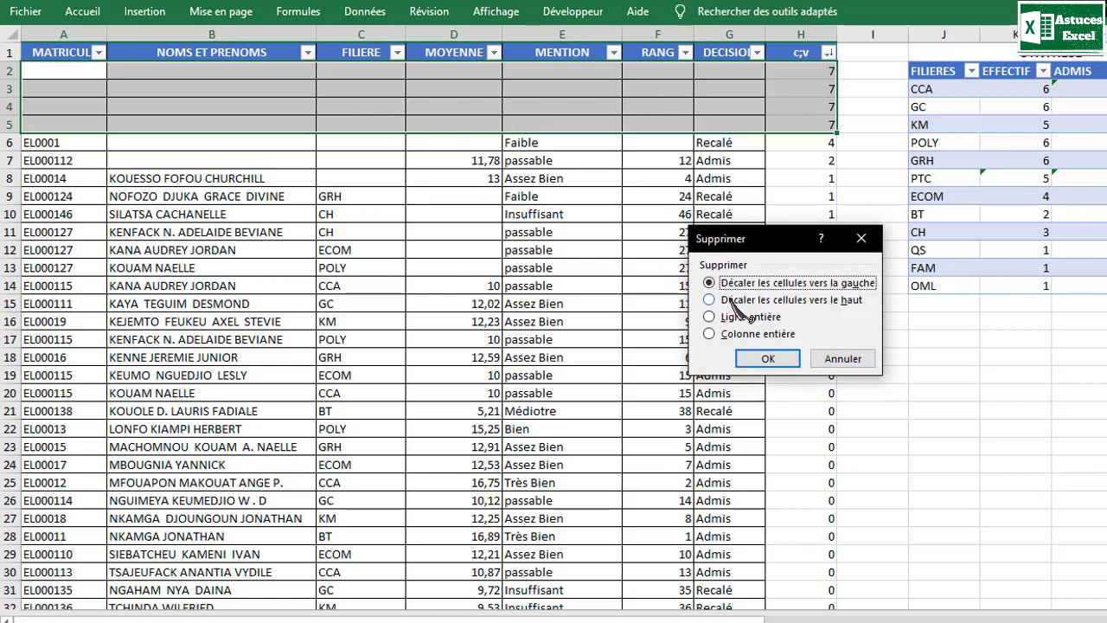
{"action": "left_click", "coordinate": [724, 304]}
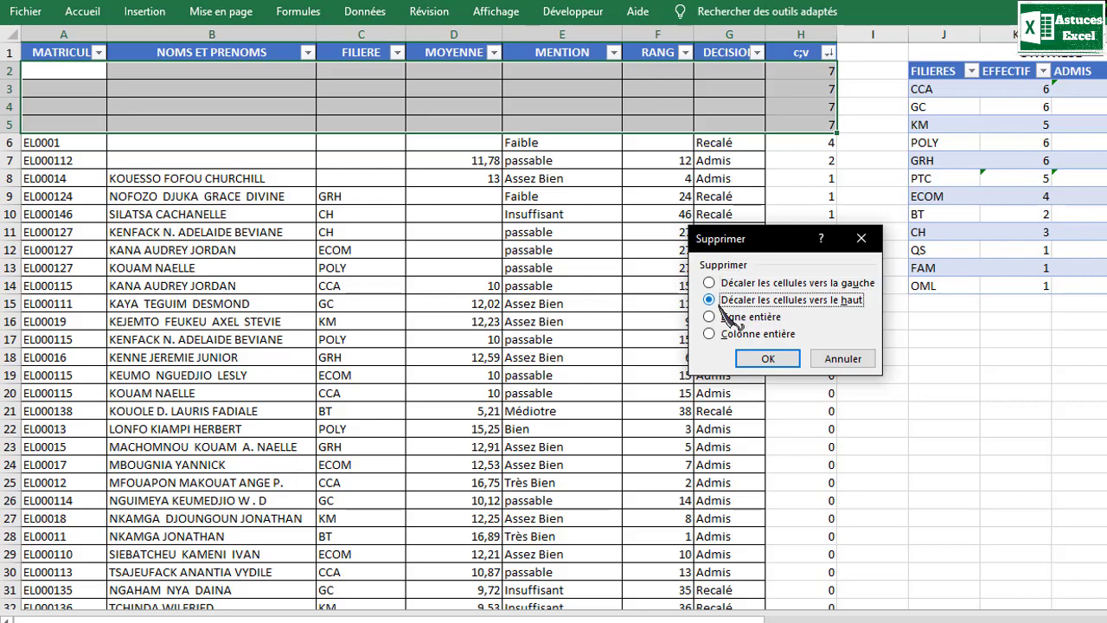
{"action": "left_click", "coordinate": [781, 359]}
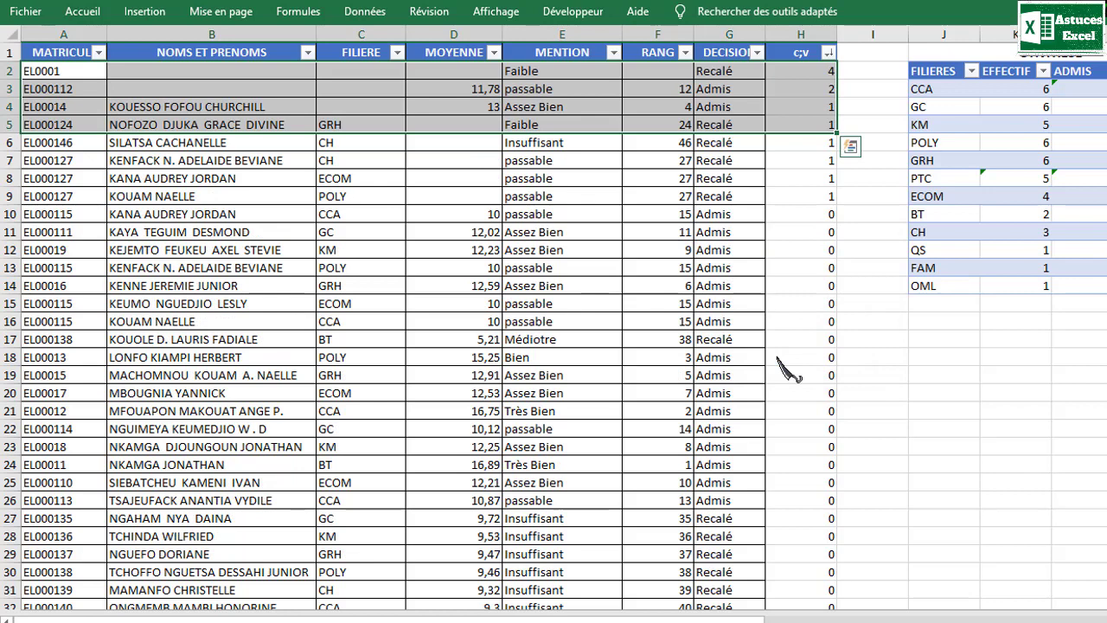
{"action": "left_click", "coordinate": [560, 214]}
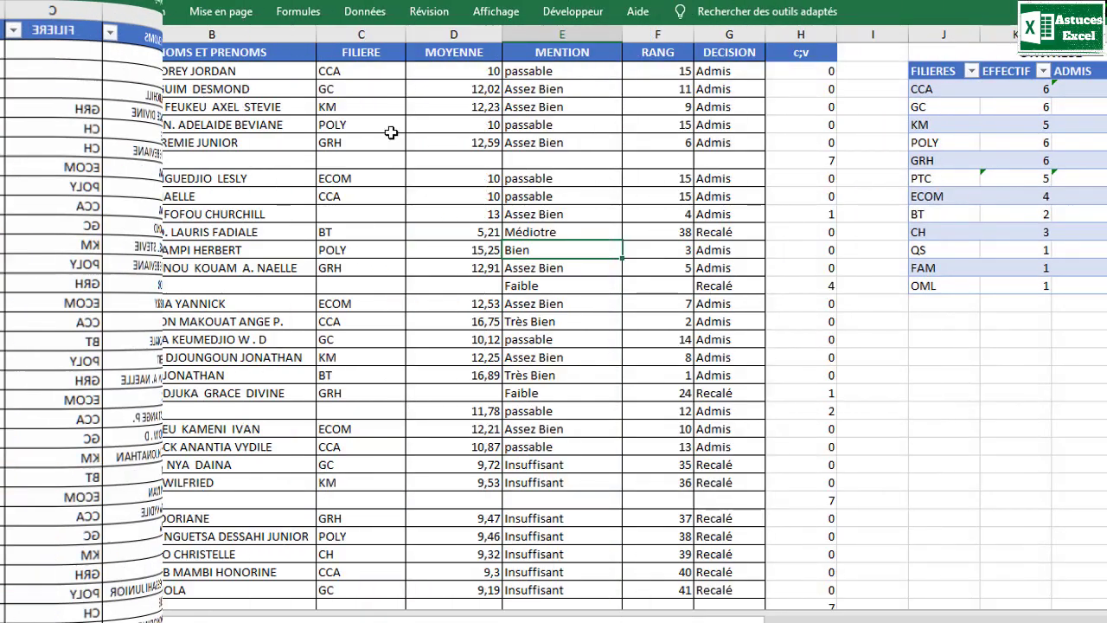
{"action": "left_click", "coordinate": [391, 132]}
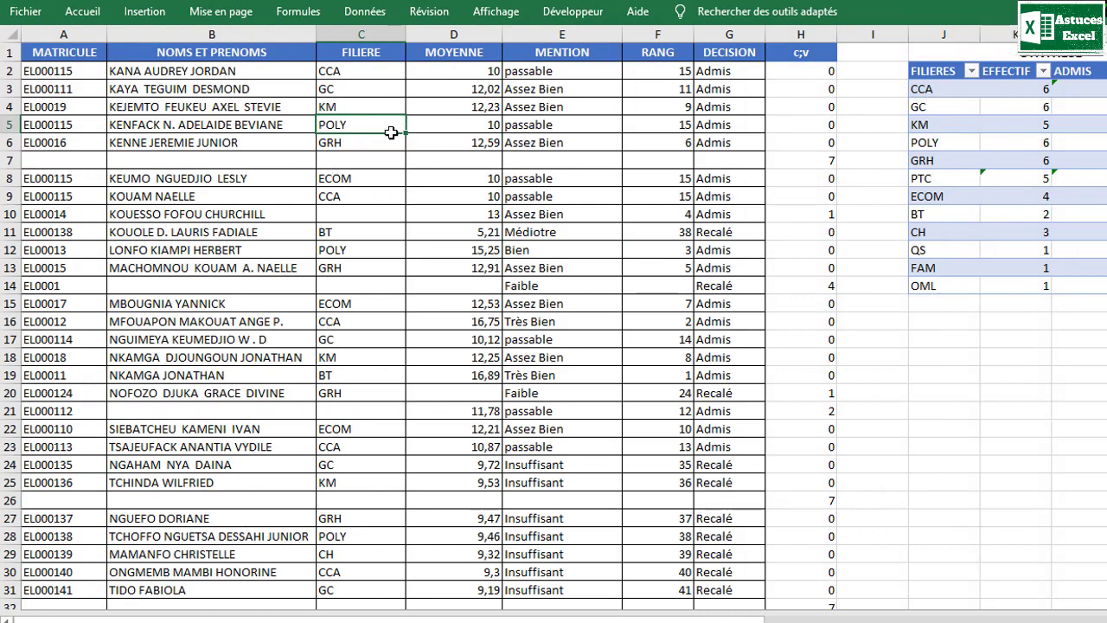
- Convert the whole student data range into a table with headers
{"action": "key", "text": "ctrl+a"}
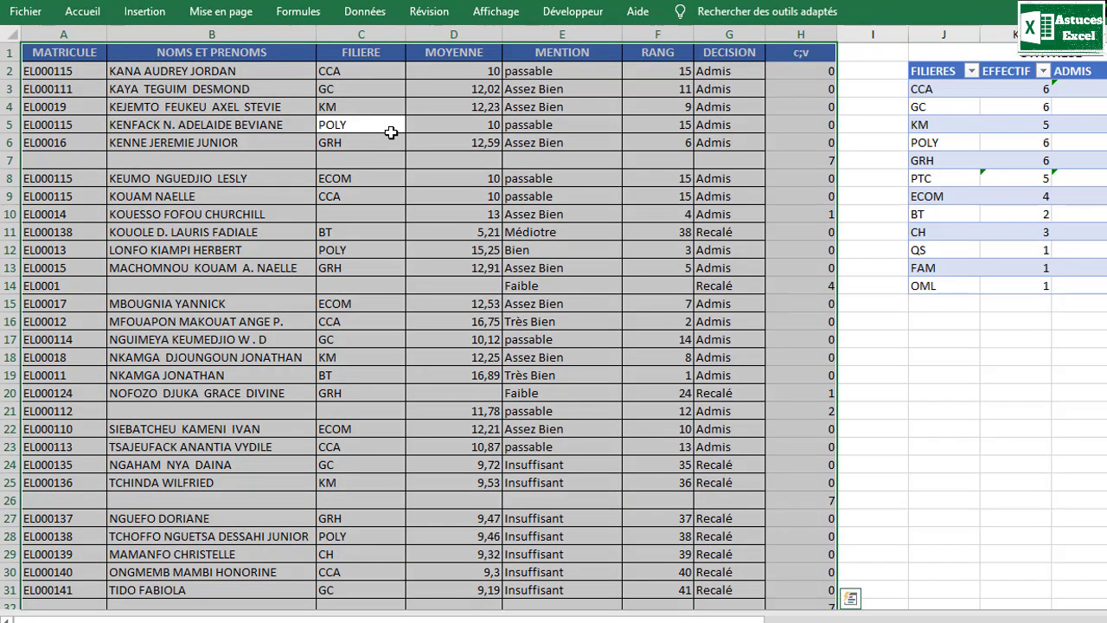
{"action": "key", "text": "ctrl+t"}
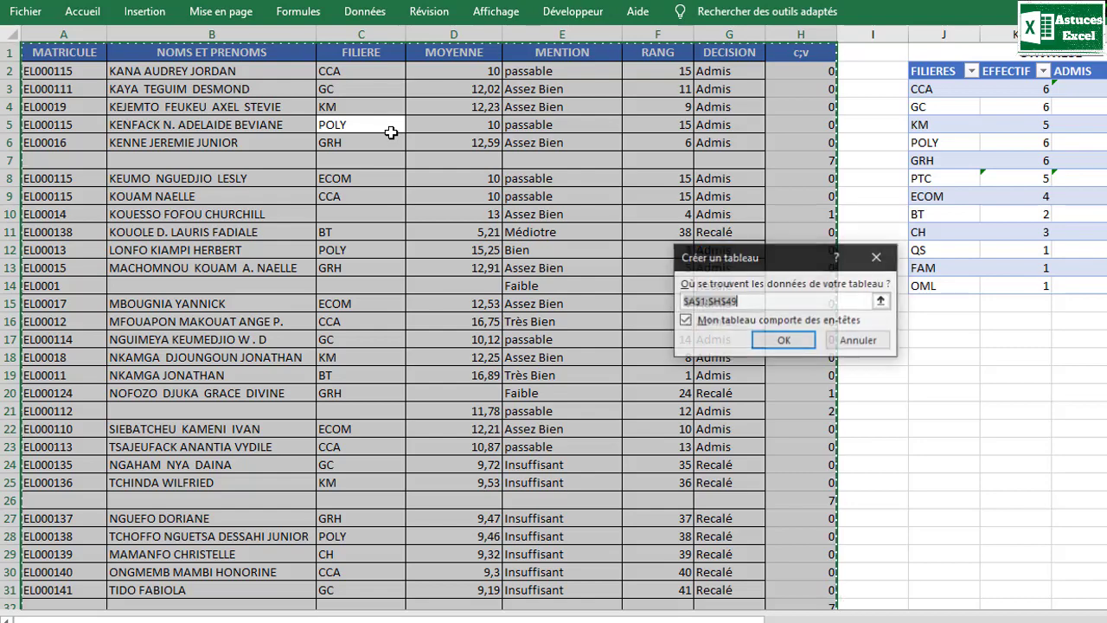
{"action": "left_click", "coordinate": [783, 341]}
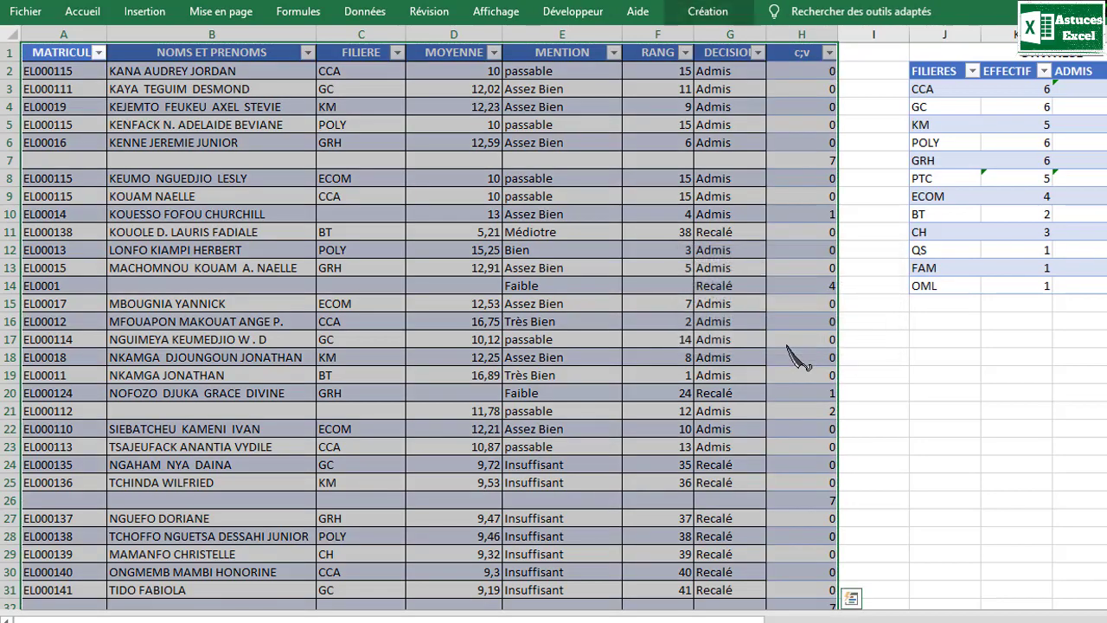
{"action": "left_click", "coordinate": [698, 109]}
- Sort the table by c;v largest to smallest and select the blank rows A2:H5
{"action": "left_click", "coordinate": [831, 54]}
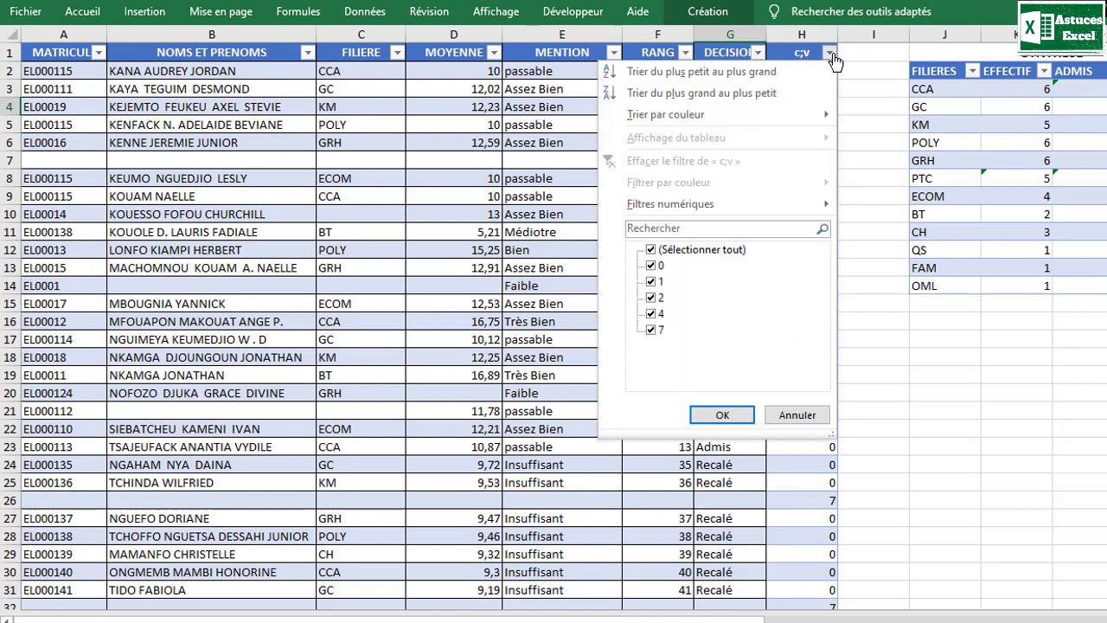
{"action": "left_click", "coordinate": [734, 94]}
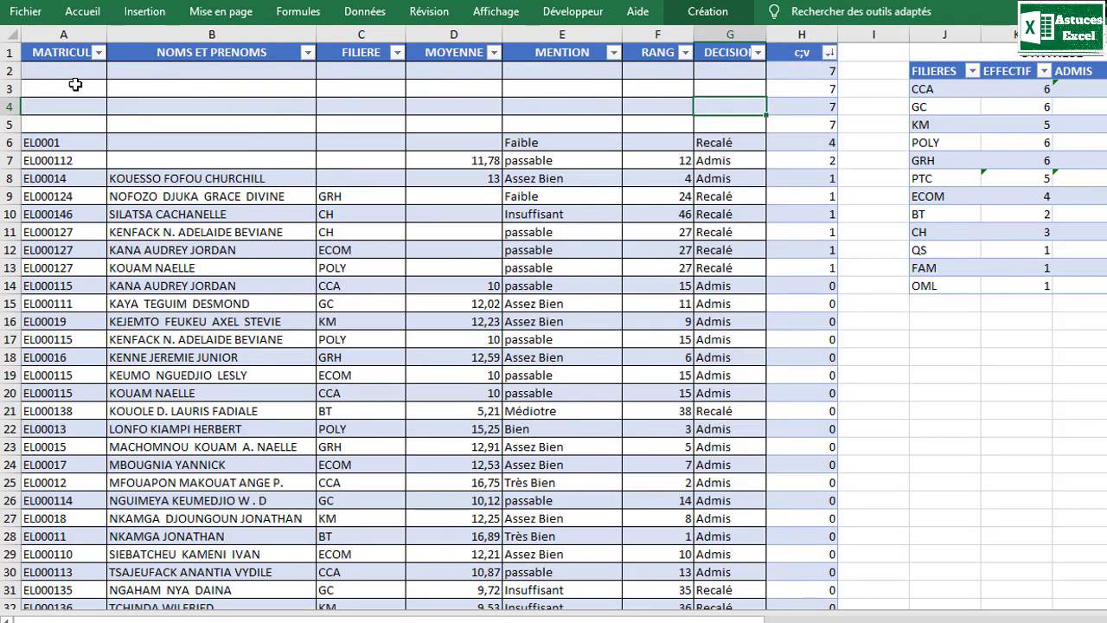
{"action": "left_click_drag", "start_coordinate": [69, 73], "coordinate": [803, 127]}
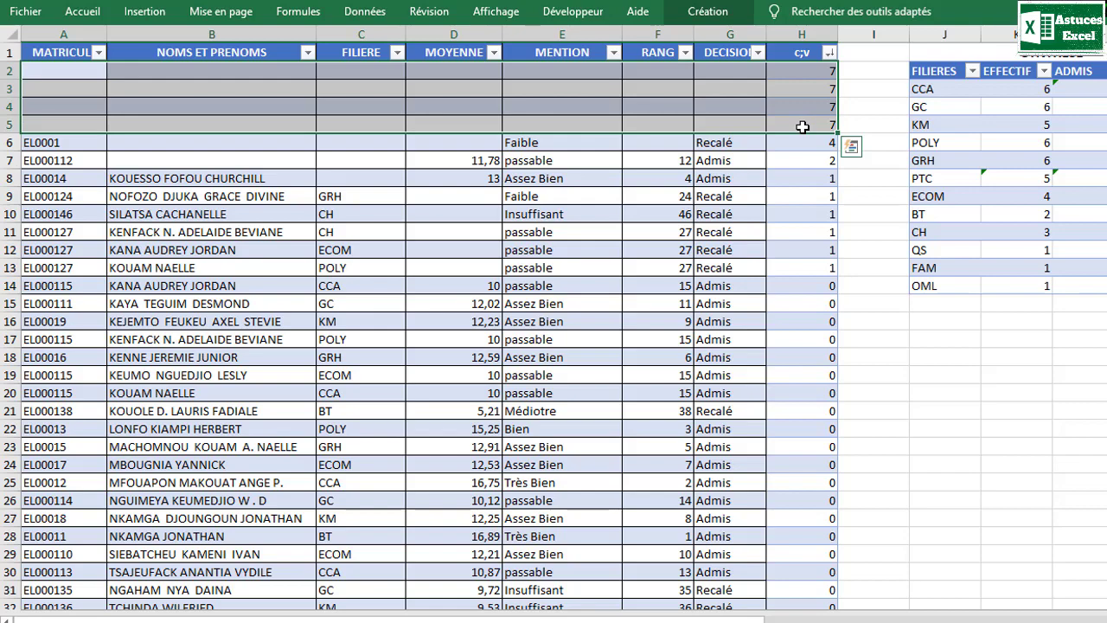
- Delete the selected blank rows A2:H5 so the table starts with record EL0001
{"action": "key", "text": "ctrl+minus"}
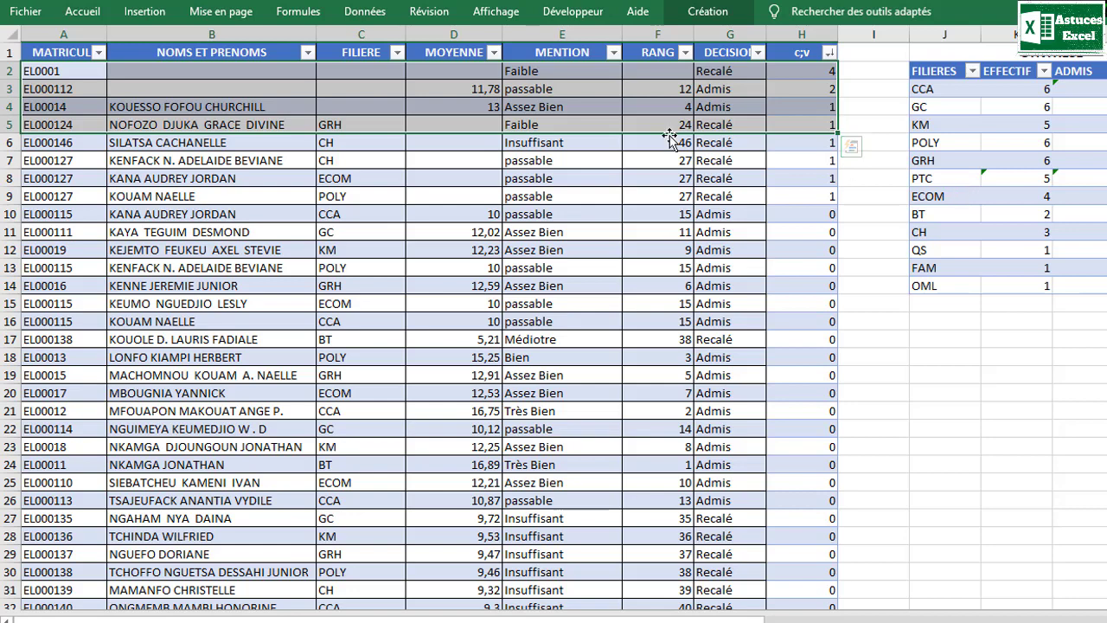
{"action": "left_click", "coordinate": [596, 150]}
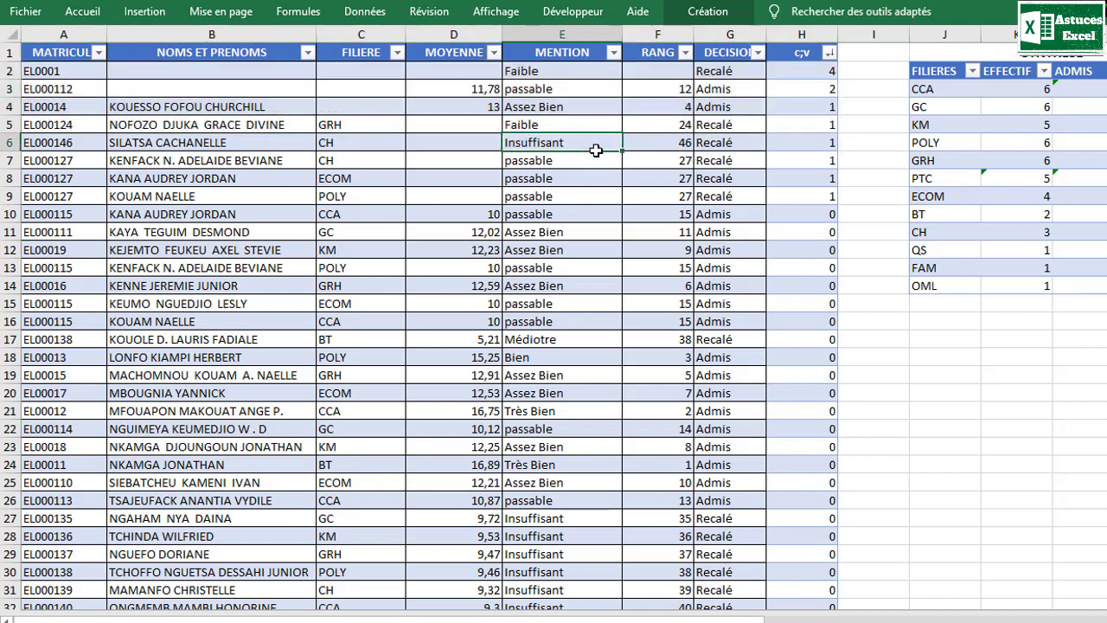